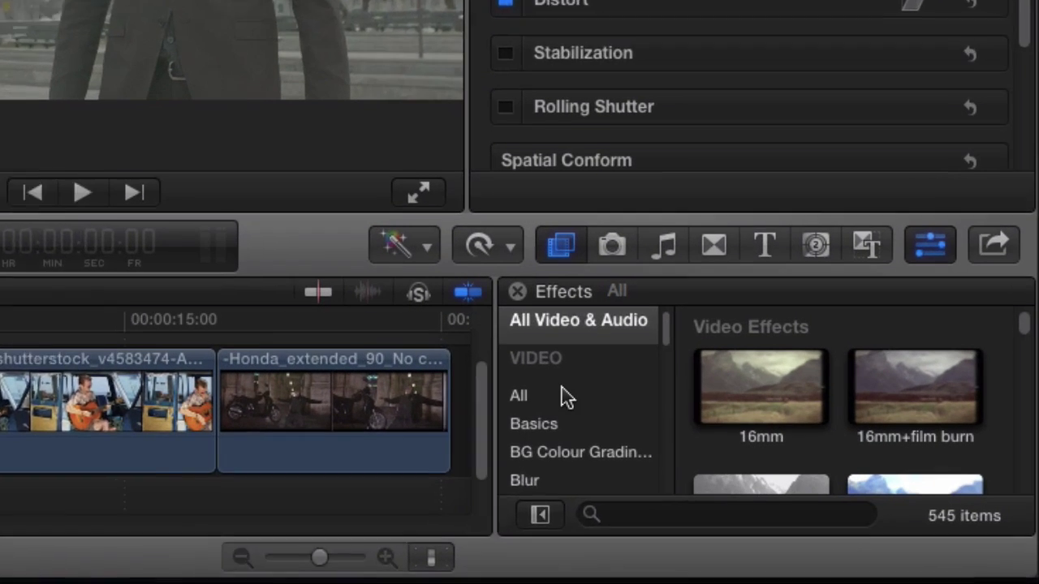
Apply LUT Utility's Apply LUT effect to clip A020C021 with 3D LUT Alexa LogC to Rec709
{"action": "scroll", "coordinate": [783, 482], "scroll_direction": "down", "scroll_amount": 5}
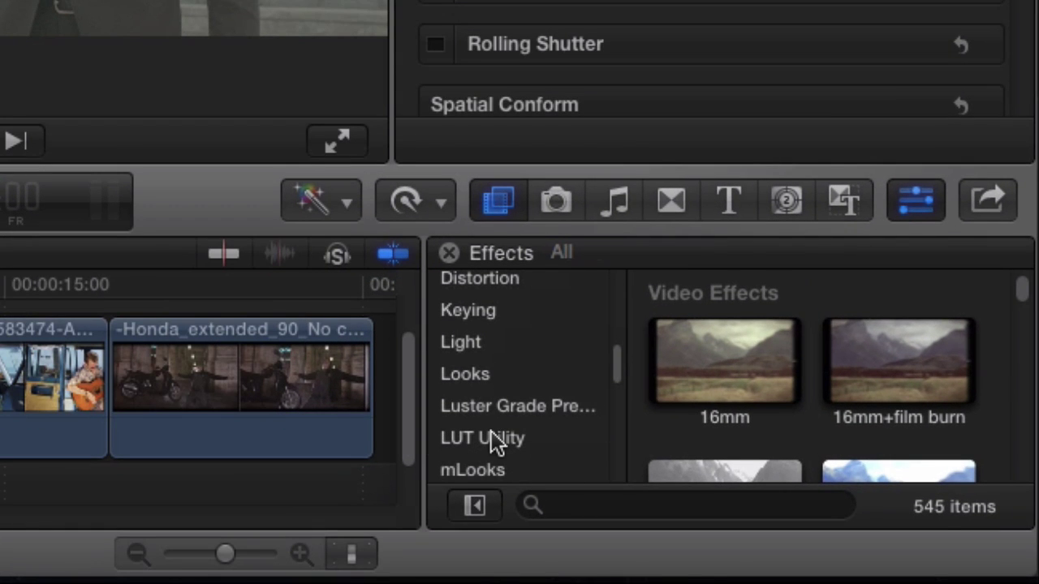
{"action": "left_click", "coordinate": [491, 432]}
{"action": "left_click_drag", "start_coordinate": [733, 332], "coordinate": [455, 333]}
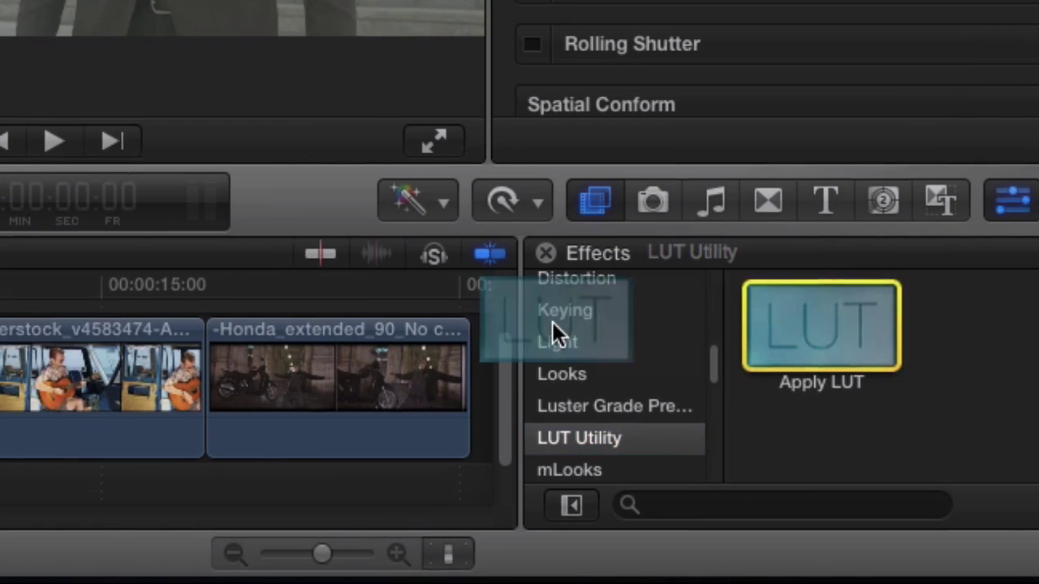
{"action": "left_click_drag", "start_coordinate": [552, 333], "coordinate": [92, 379]}
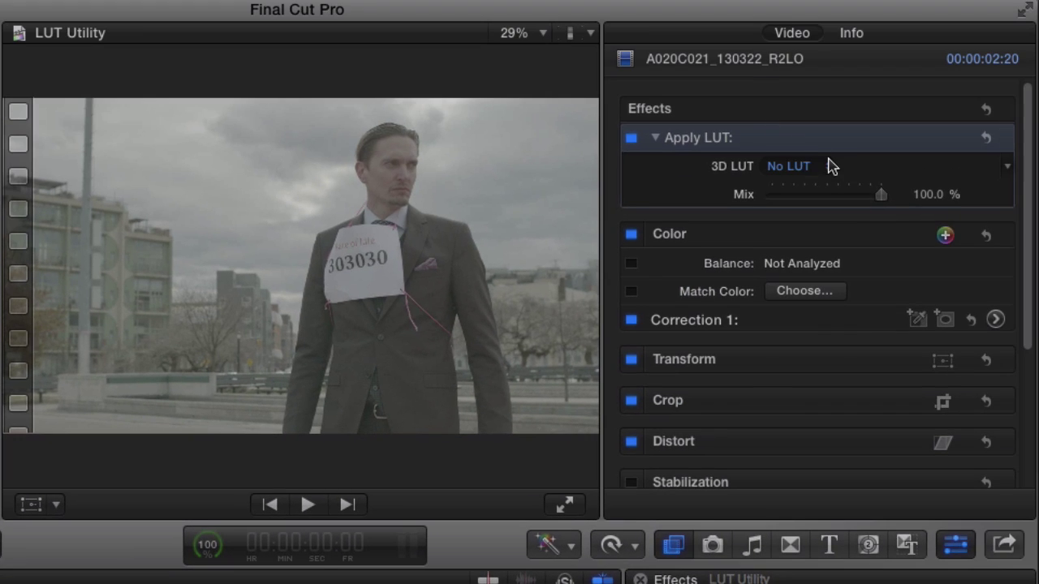
{"action": "left_click", "coordinate": [829, 165]}
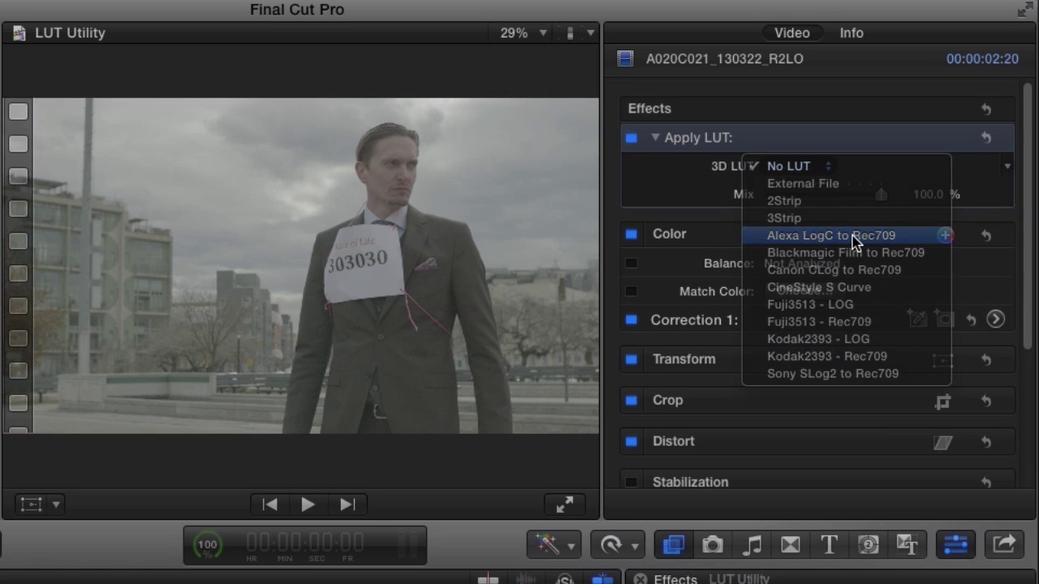
{"action": "left_click", "coordinate": [785, 237]}
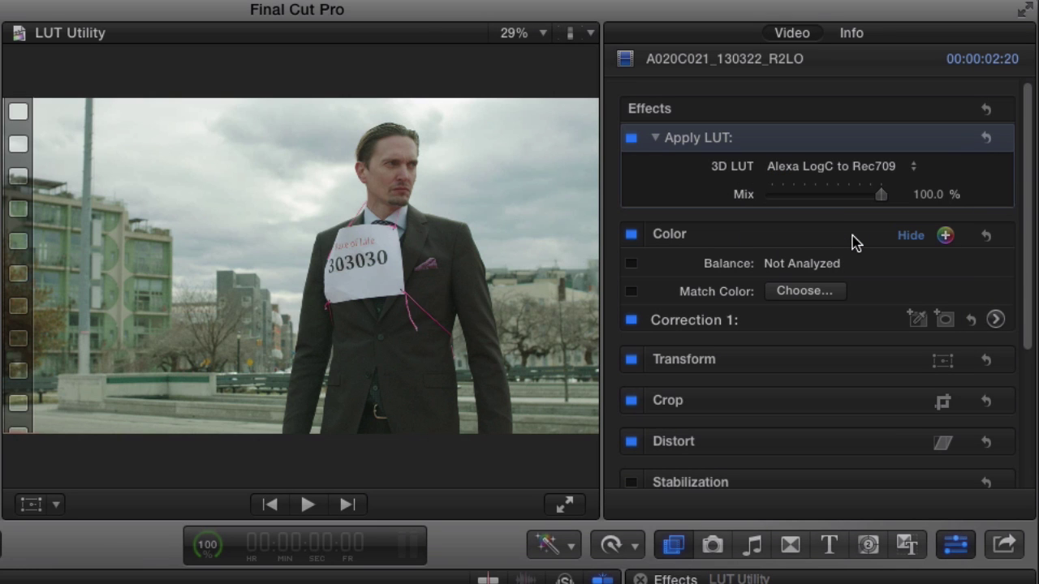
Raise Correction 1's midtone exposure to 7% on the Color Board
{"action": "left_click", "coordinate": [994, 319]}
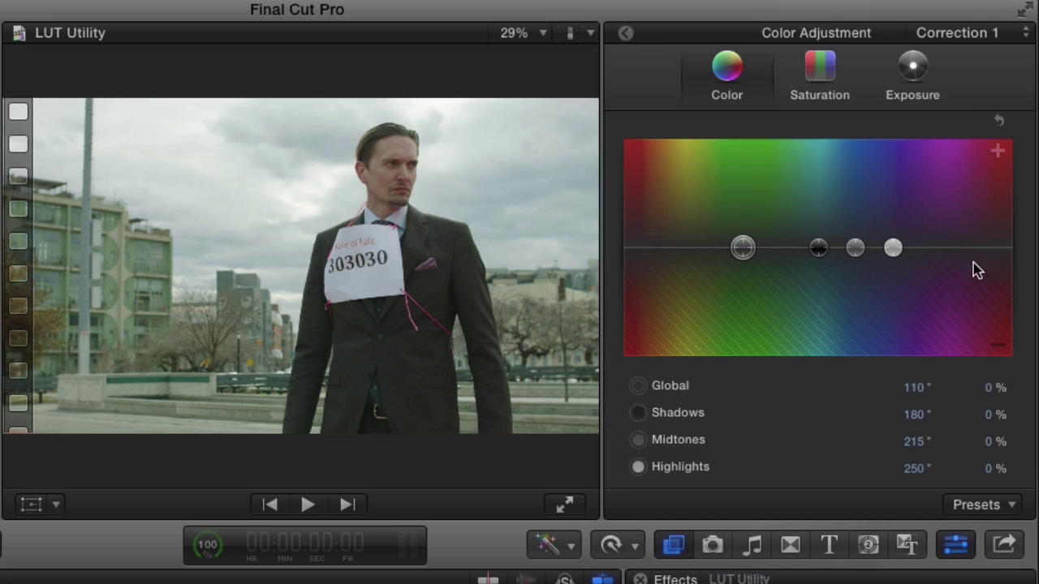
{"action": "left_click", "coordinate": [923, 75]}
{"action": "left_click_drag", "start_coordinate": [847, 248], "coordinate": [844, 240]}
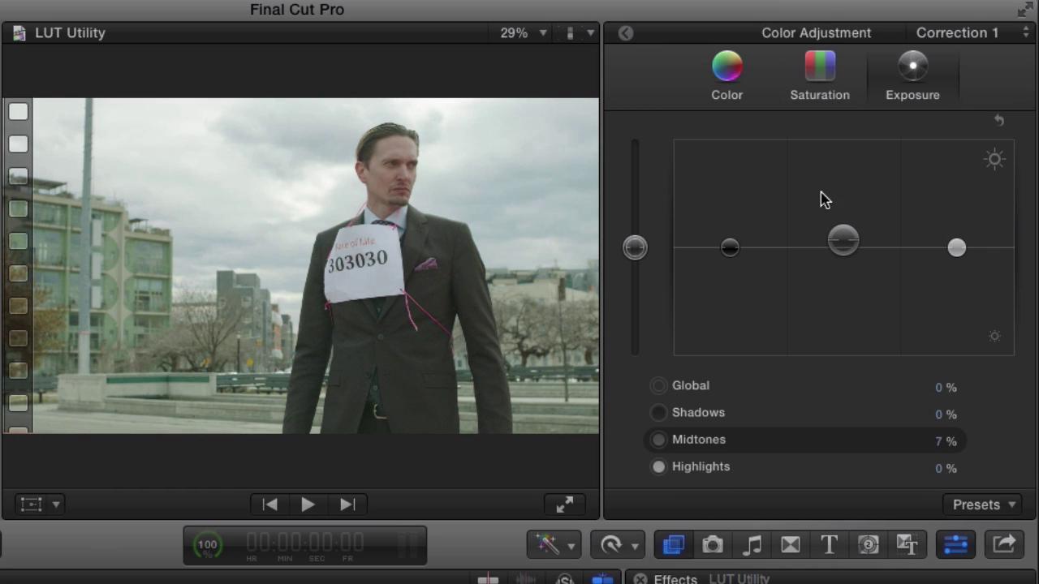
Shift Correction 1's highlights color to 224° at -15%
{"action": "left_click", "coordinate": [735, 80]}
{"action": "left_click", "coordinate": [893, 251]}
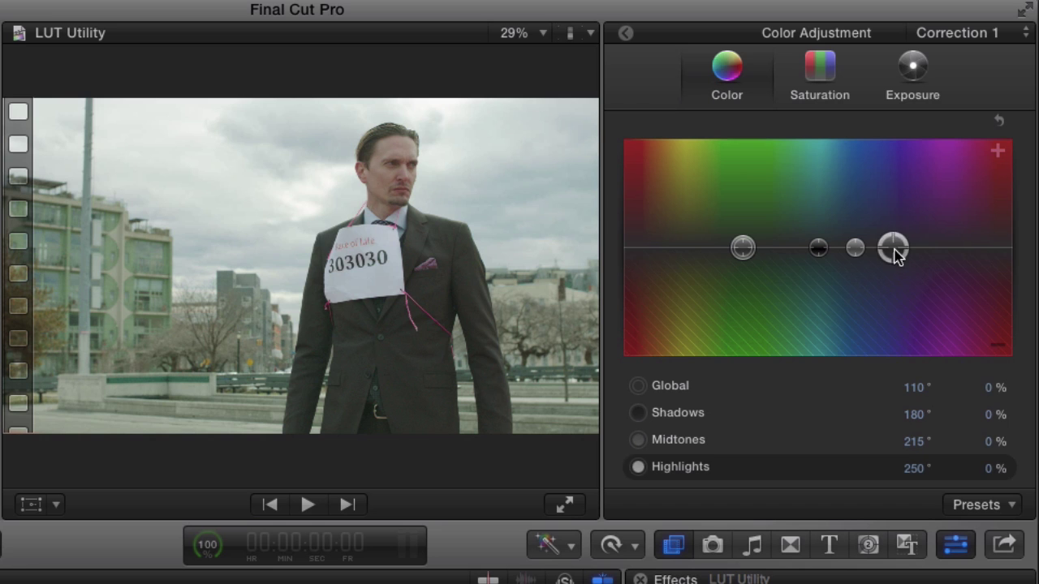
{"action": "left_click_drag", "start_coordinate": [895, 253], "coordinate": [864, 265]}
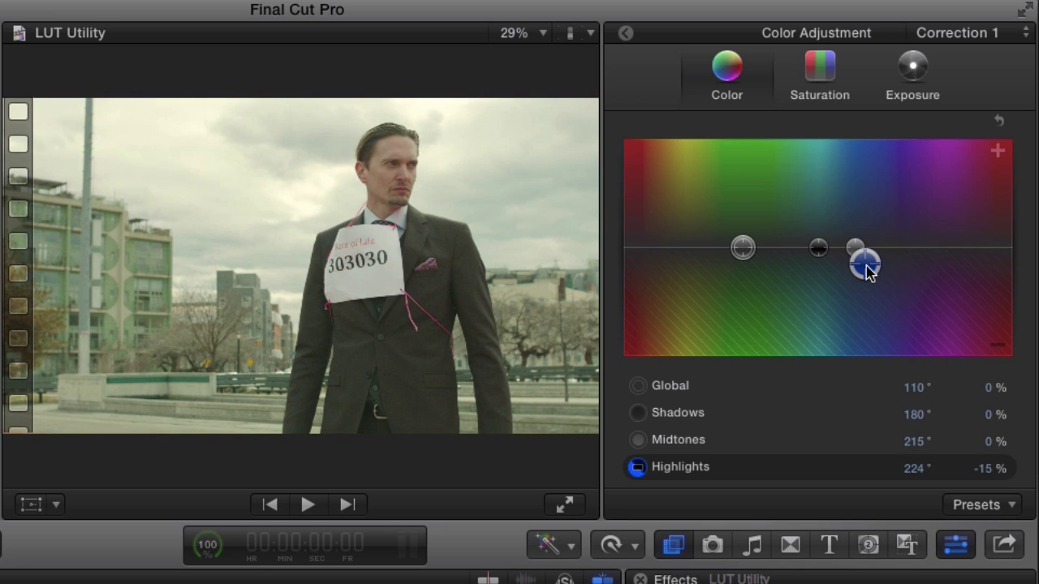
{"action": "left_click", "coordinate": [627, 35]}
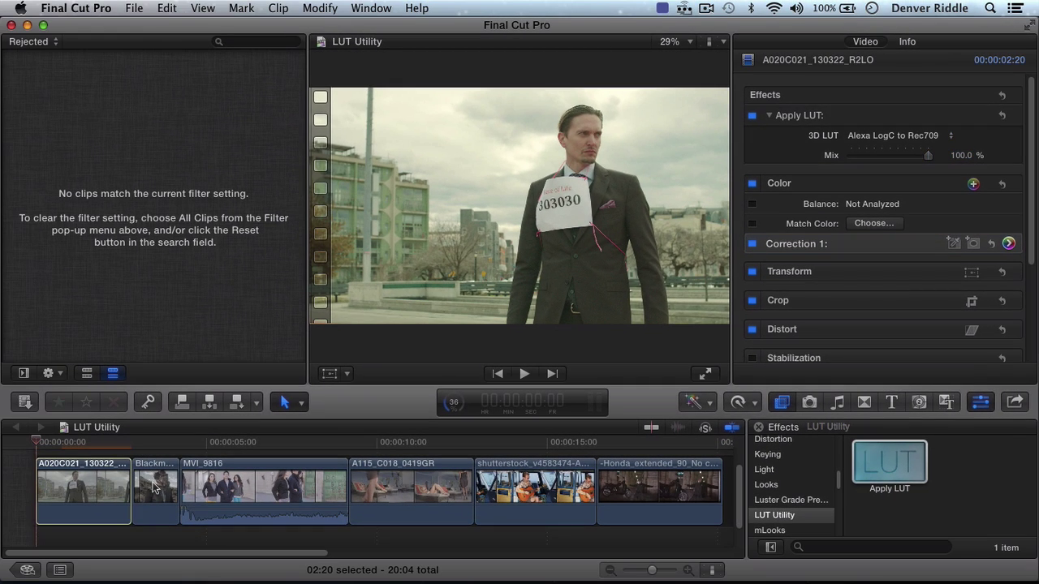
Set the Blackmagic clip's 3D LUT to Blackmagic Film to Rec709, toggling it off and on to compare
{"action": "left_click", "coordinate": [154, 487]}
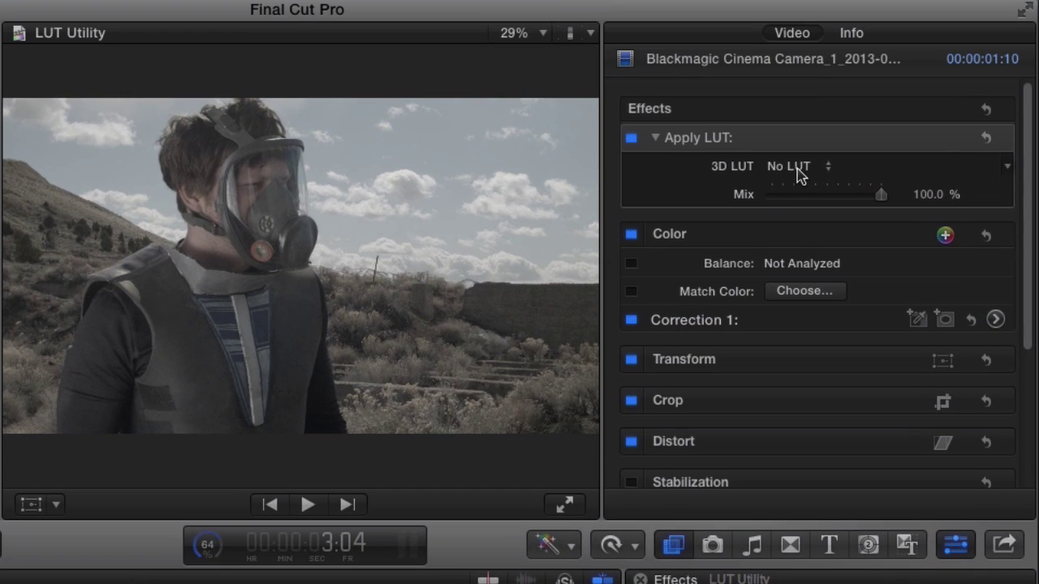
{"action": "left_click", "coordinate": [798, 168]}
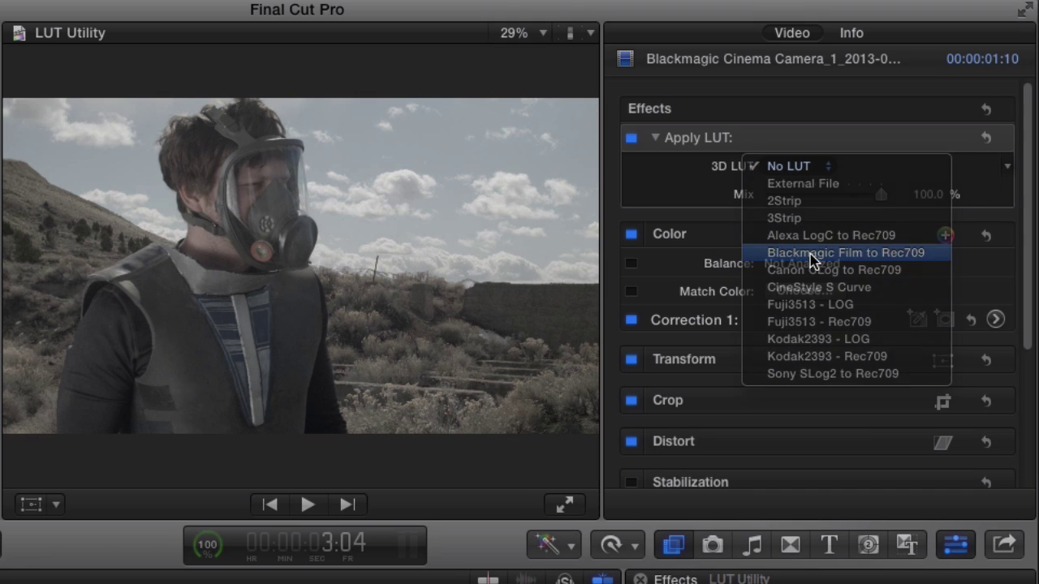
{"action": "left_click", "coordinate": [812, 257]}
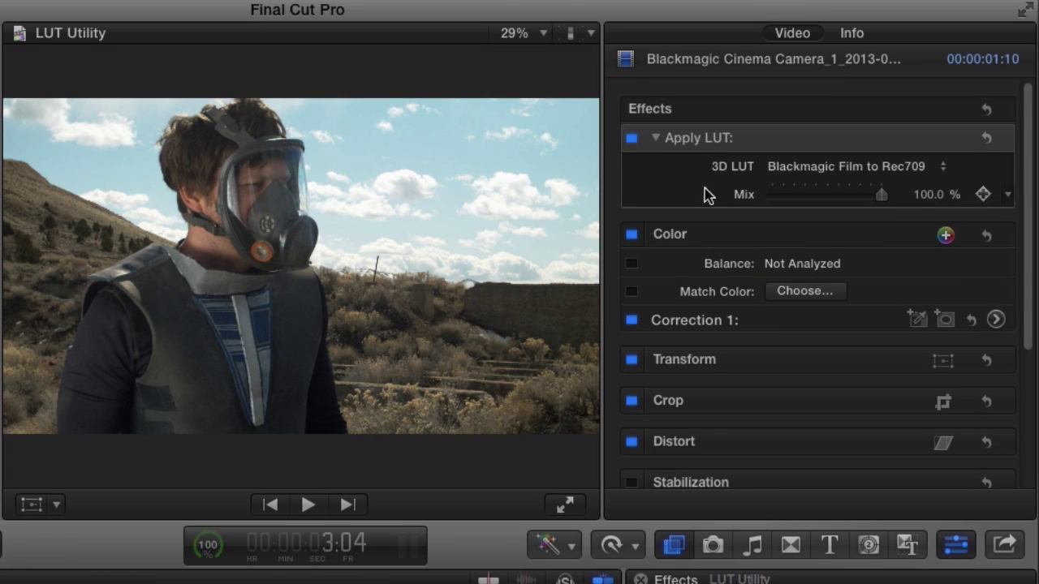
{"action": "left_click", "coordinate": [631, 138]}
{"action": "left_click", "coordinate": [632, 139]}
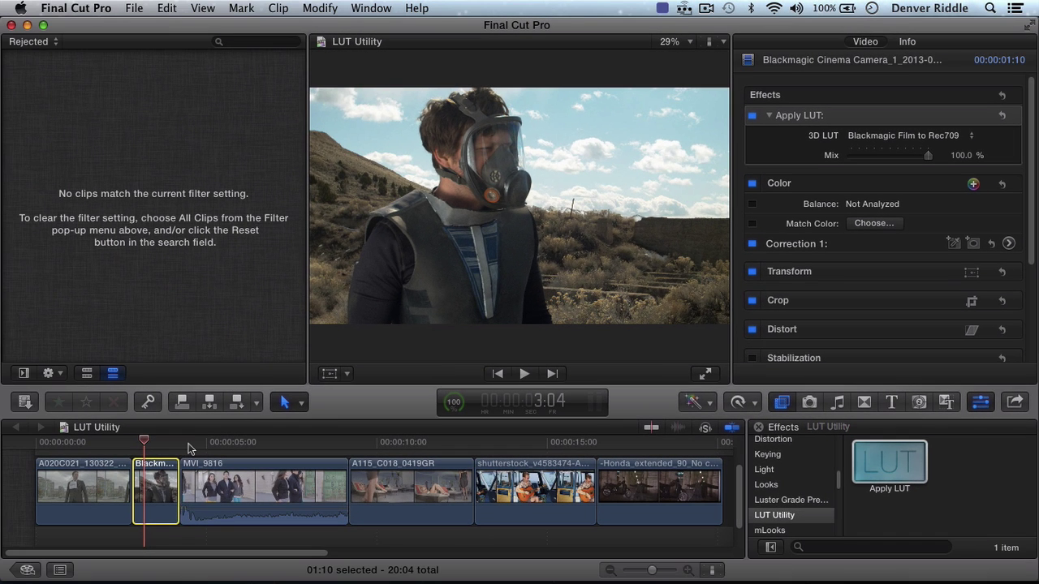
Select clip MVI_9816 and set its Apply LUT 3D LUT to CineStyle S Curve
{"action": "left_click", "coordinate": [187, 449]}
{"action": "left_click", "coordinate": [225, 503]}
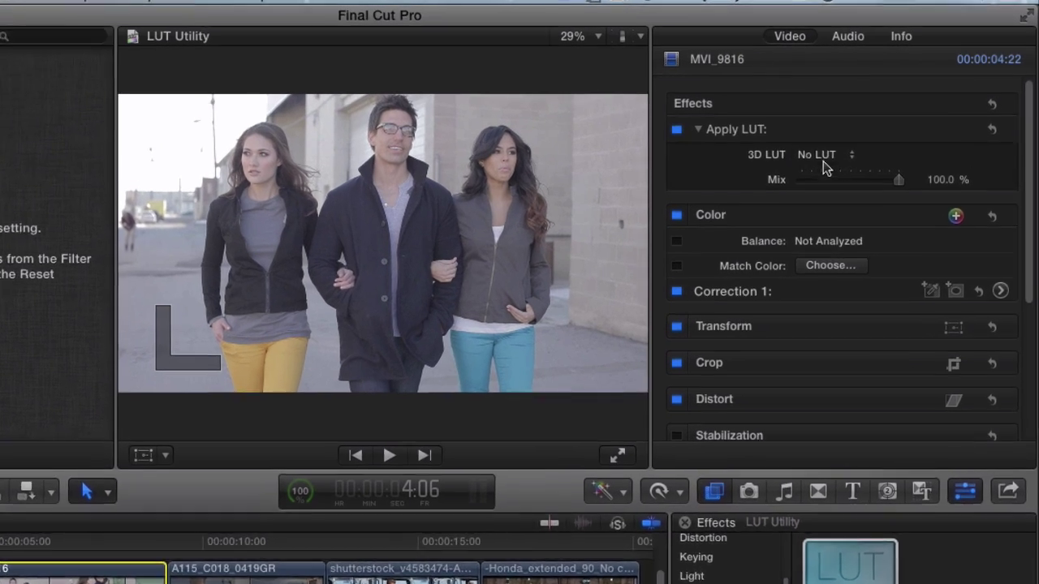
{"action": "left_click", "coordinate": [865, 136]}
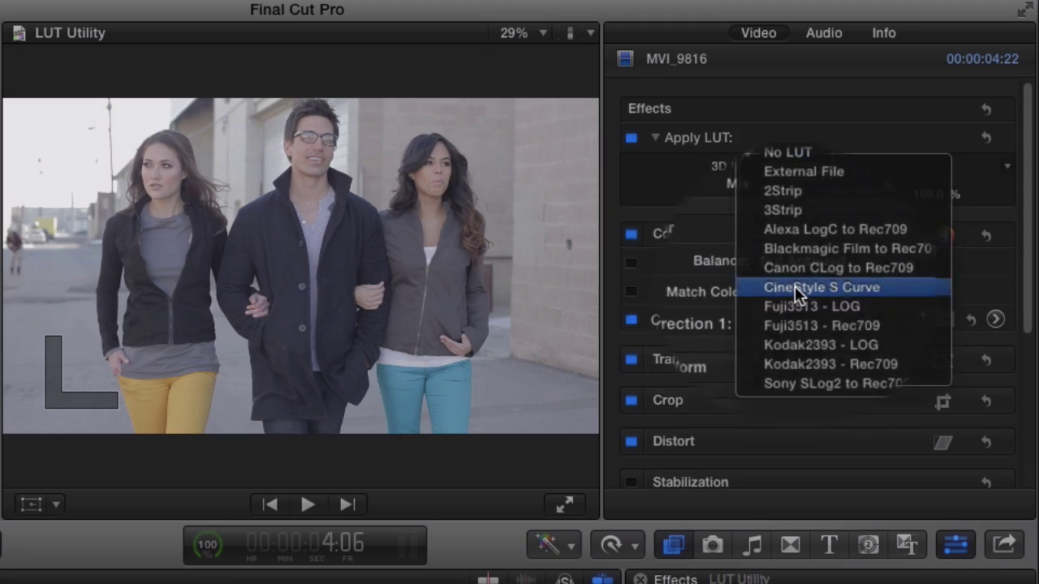
{"action": "left_click", "coordinate": [781, 286]}
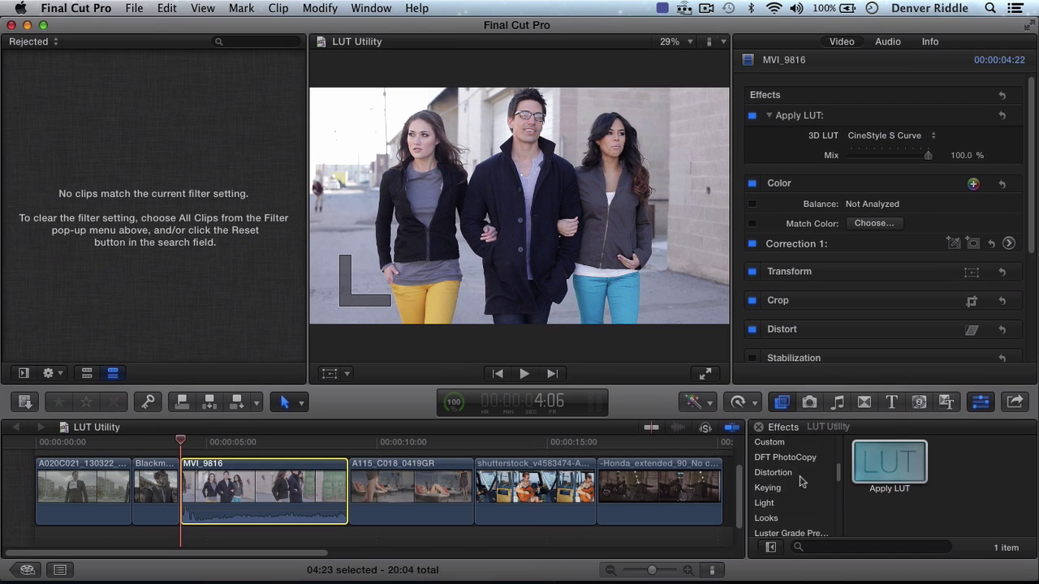
{"action": "scroll", "coordinate": [782, 479], "scroll_direction": "up", "scroll_amount": 4}
Add cineLook to MVI_9816 with Color Treatment 32.2 and Cool/Warm warmed to 14.29
{"action": "left_click", "coordinate": [782, 472]}
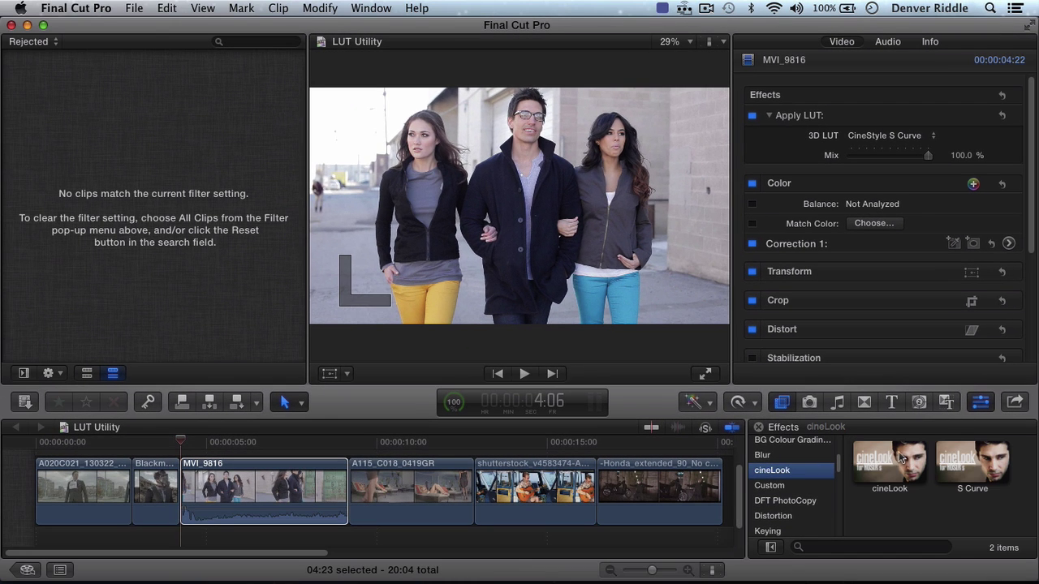
{"action": "left_click_drag", "start_coordinate": [900, 458], "coordinate": [297, 467]}
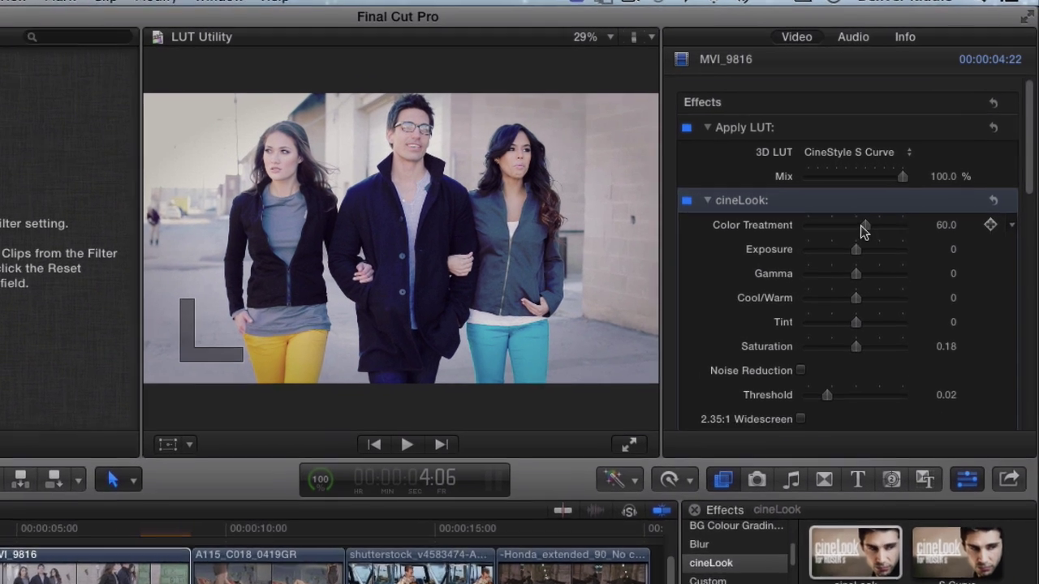
{"action": "left_click_drag", "start_coordinate": [899, 198], "coordinate": [896, 197]}
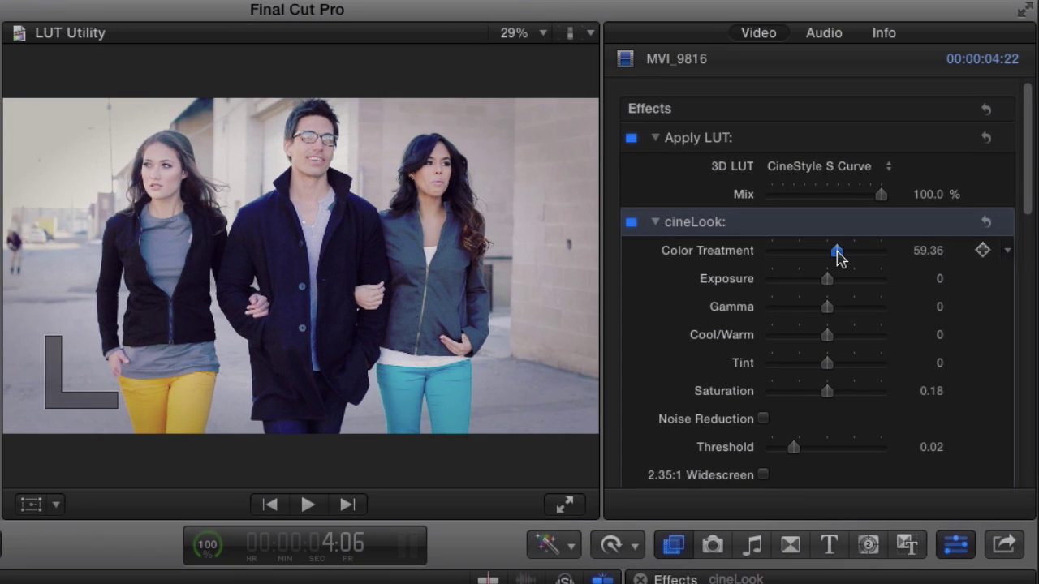
{"action": "left_click_drag", "start_coordinate": [838, 256], "coordinate": [809, 256]}
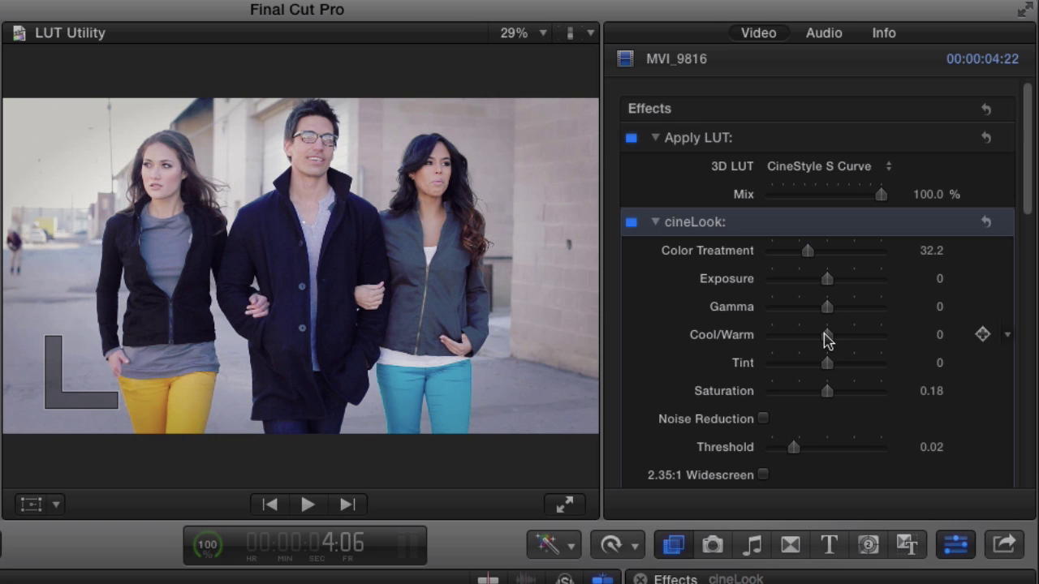
{"action": "left_click_drag", "start_coordinate": [825, 338], "coordinate": [852, 341]}
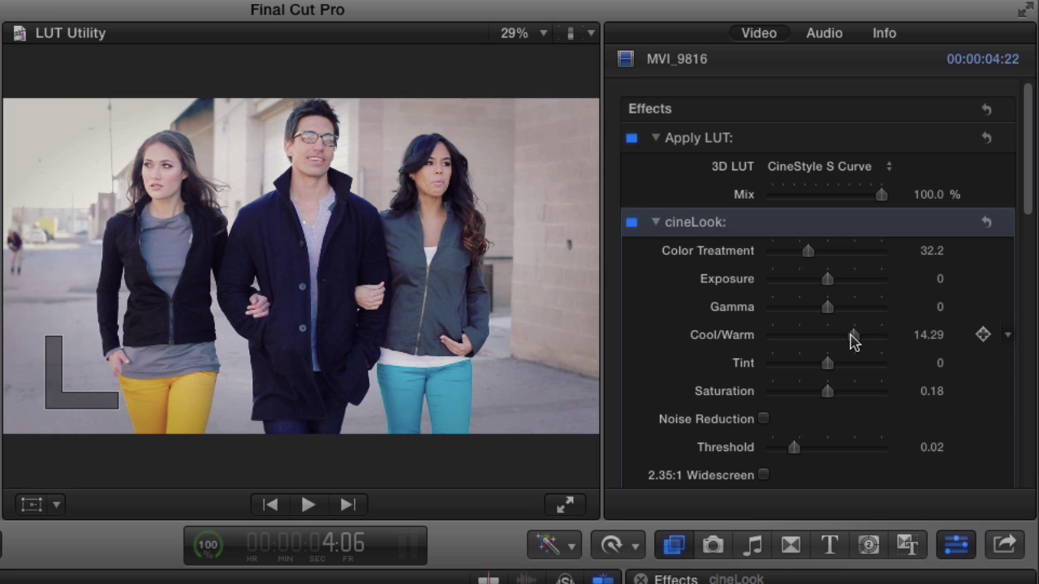
Toggle cineLook and the LUT to compare, play the clip back, then jump to the next clip
{"action": "left_click", "coordinate": [632, 223]}
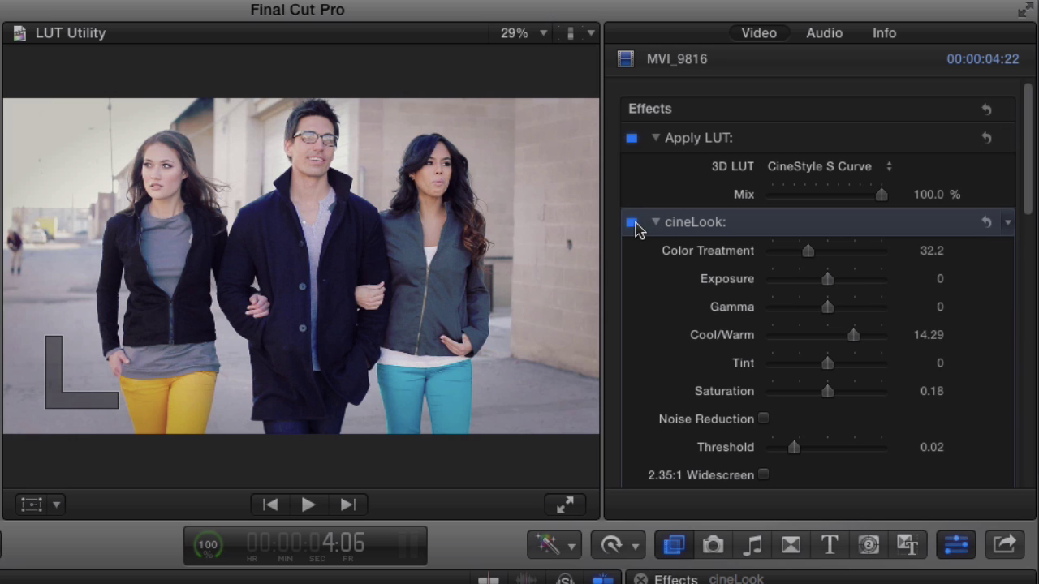
{"action": "left_click", "coordinate": [632, 138]}
{"action": "left_click", "coordinate": [632, 138]}
{"action": "key", "text": "space"}
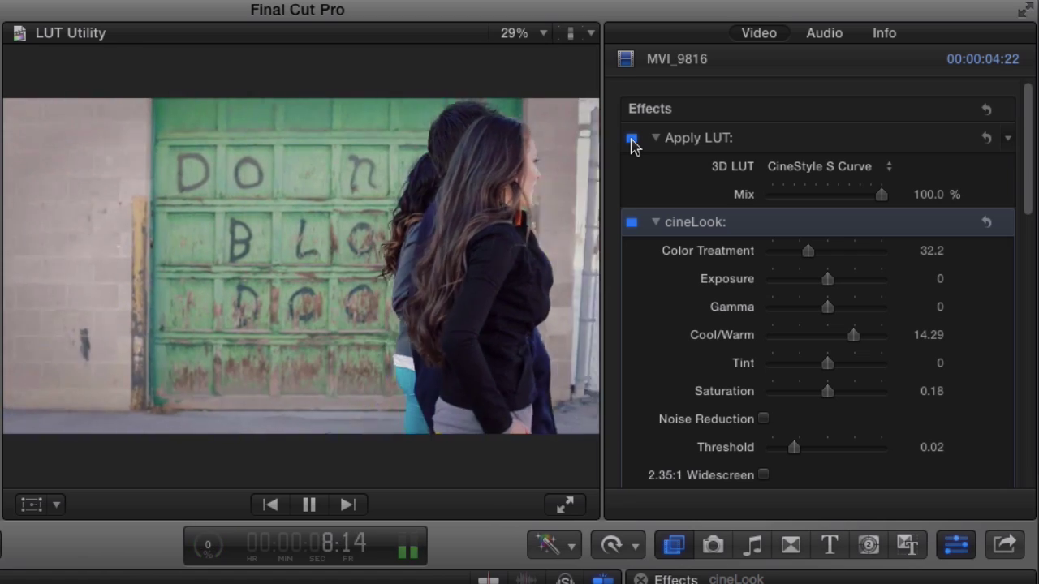
{"action": "key", "text": "space"}
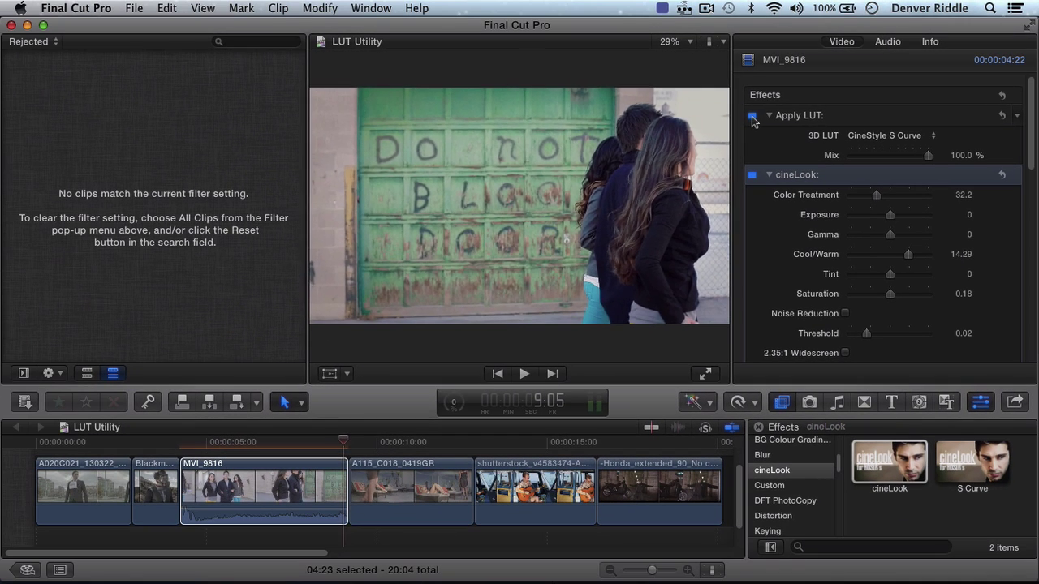
{"action": "key", "text": "Down"}
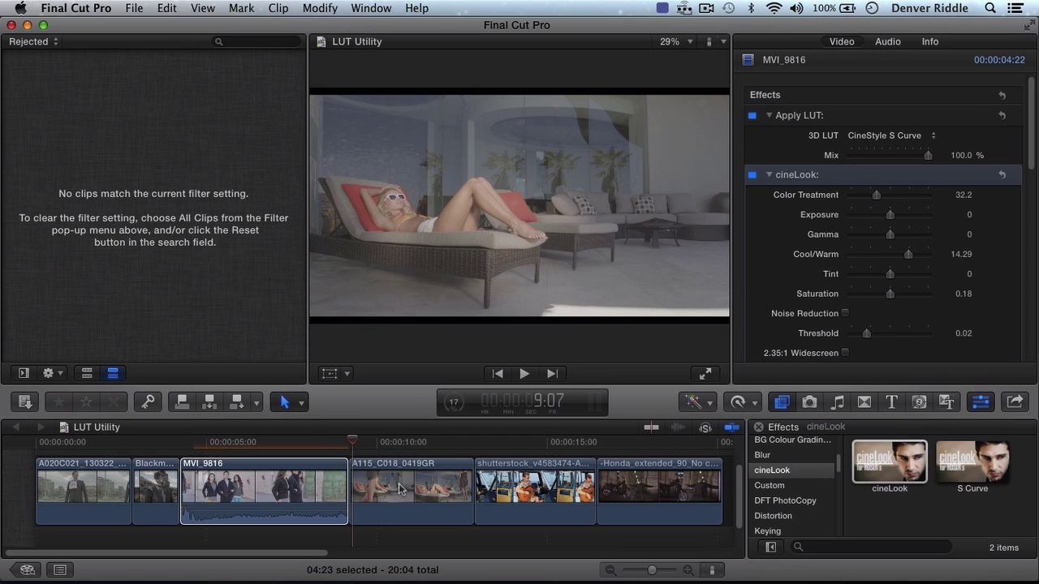
Select A115_C018_0419GR and review its RED RAW settings without changes, then return to its video effects
{"action": "left_click", "coordinate": [398, 487]}
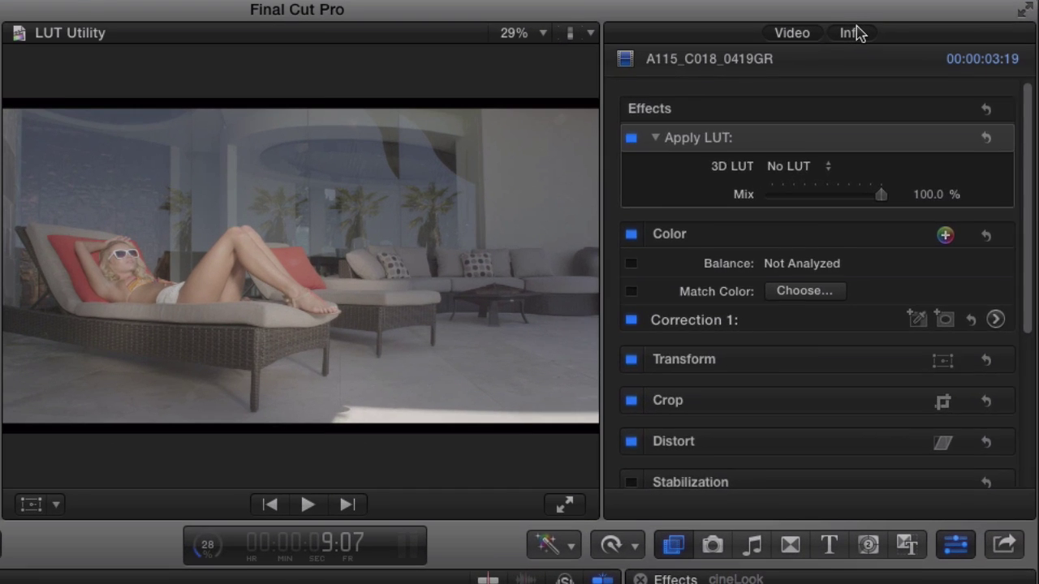
{"action": "left_click", "coordinate": [852, 32]}
{"action": "left_click", "coordinate": [789, 469]}
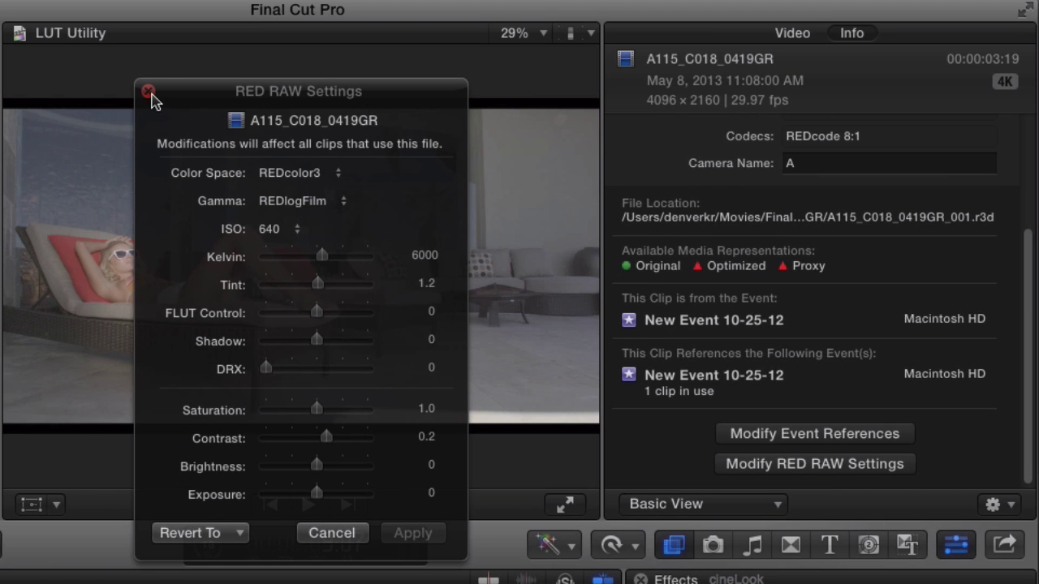
{"action": "left_click", "coordinate": [147, 92]}
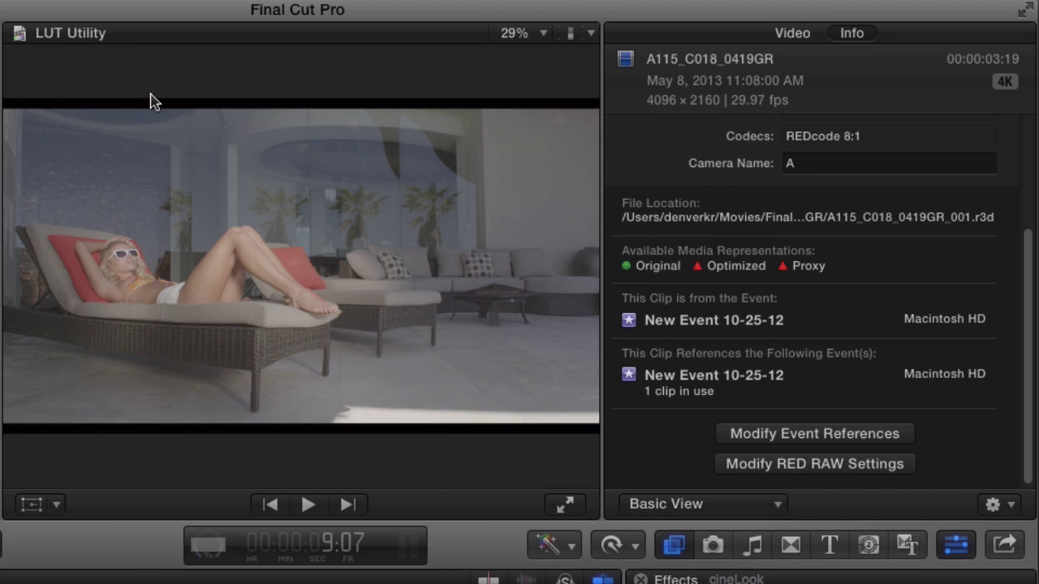
{"action": "left_click", "coordinate": [785, 39]}
Set A115_C018_0419GR's 3D LUT to Kodak2393 - LOG with mix at 67.86%
{"action": "left_click", "coordinate": [803, 168]}
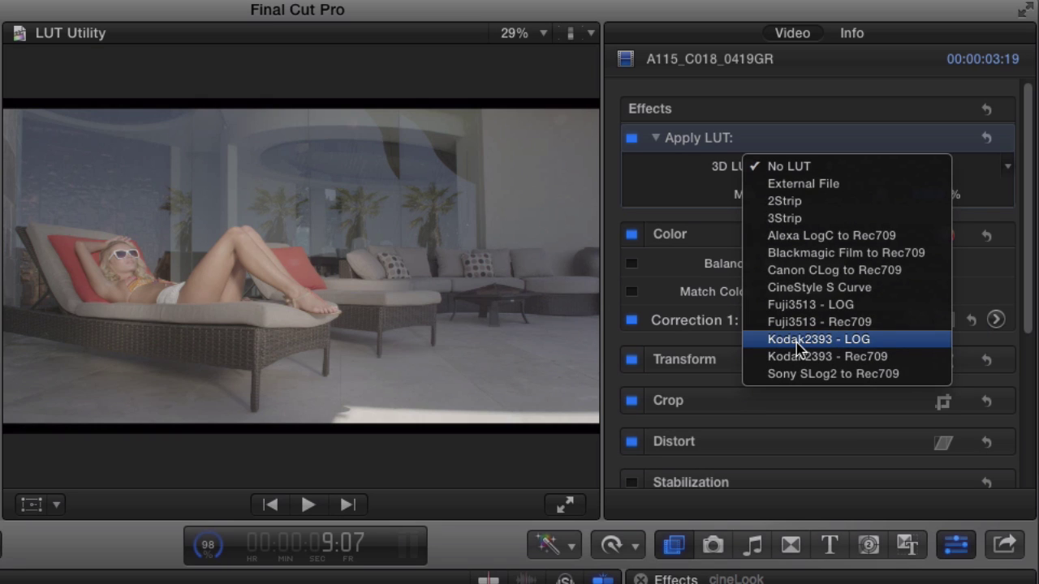
{"action": "left_click", "coordinate": [799, 340]}
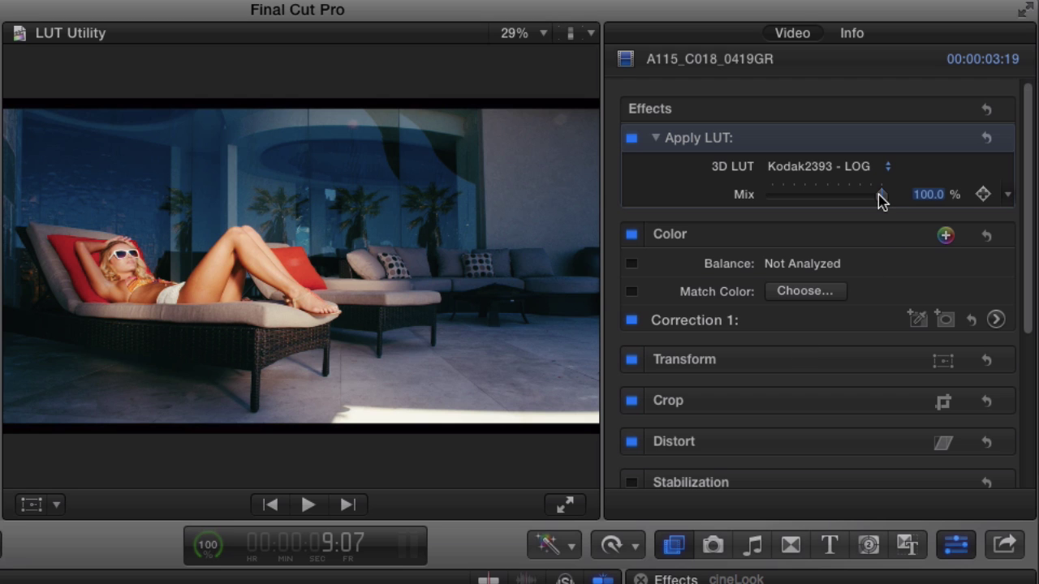
{"action": "left_click_drag", "start_coordinate": [882, 201], "coordinate": [844, 201]}
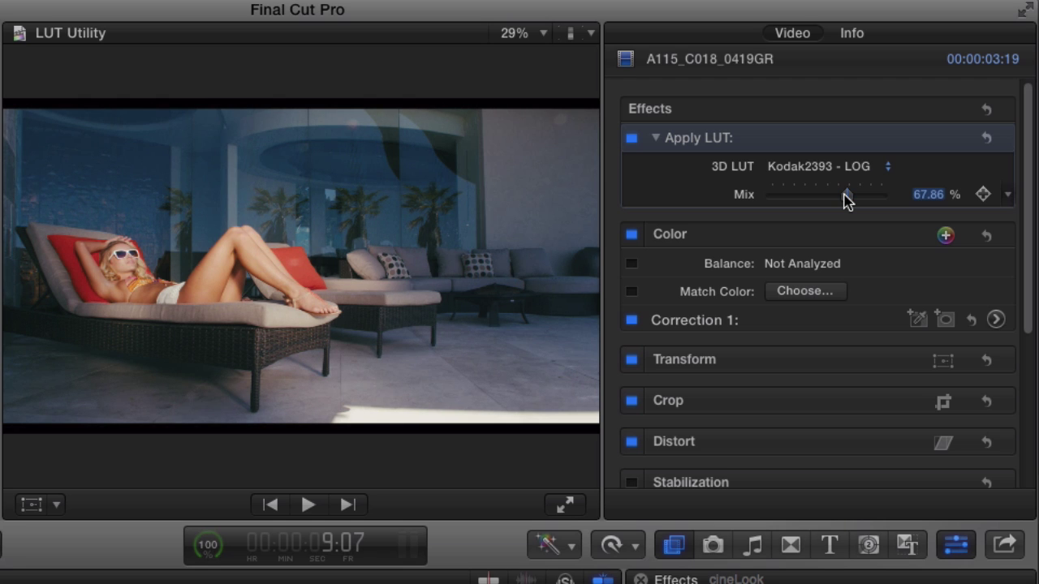
Toggle the LUT off and on, play back the graded clip, then select the shutterstock guitar clip
{"action": "left_click", "coordinate": [631, 139]}
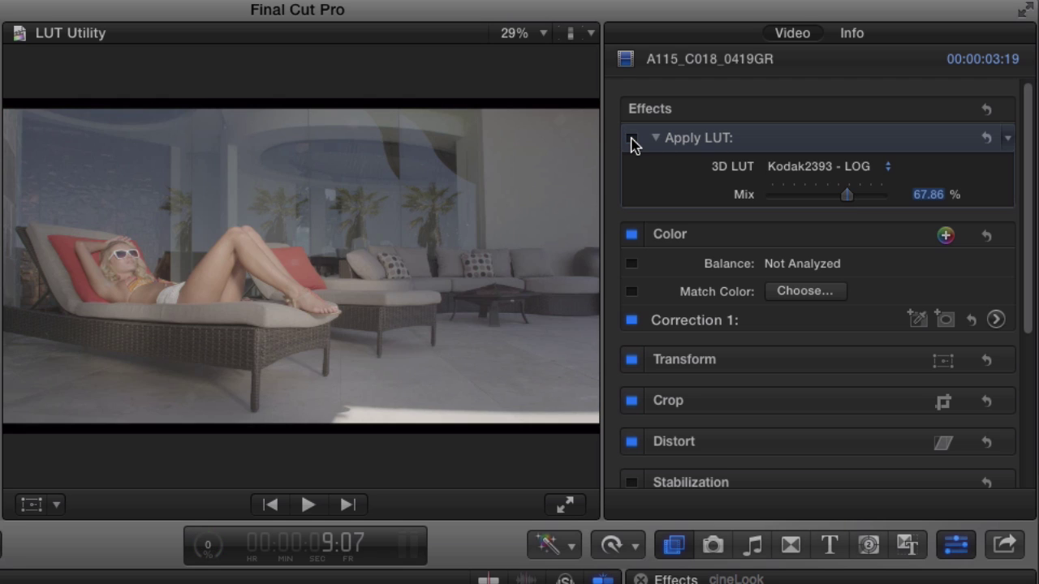
{"action": "left_click", "coordinate": [632, 139]}
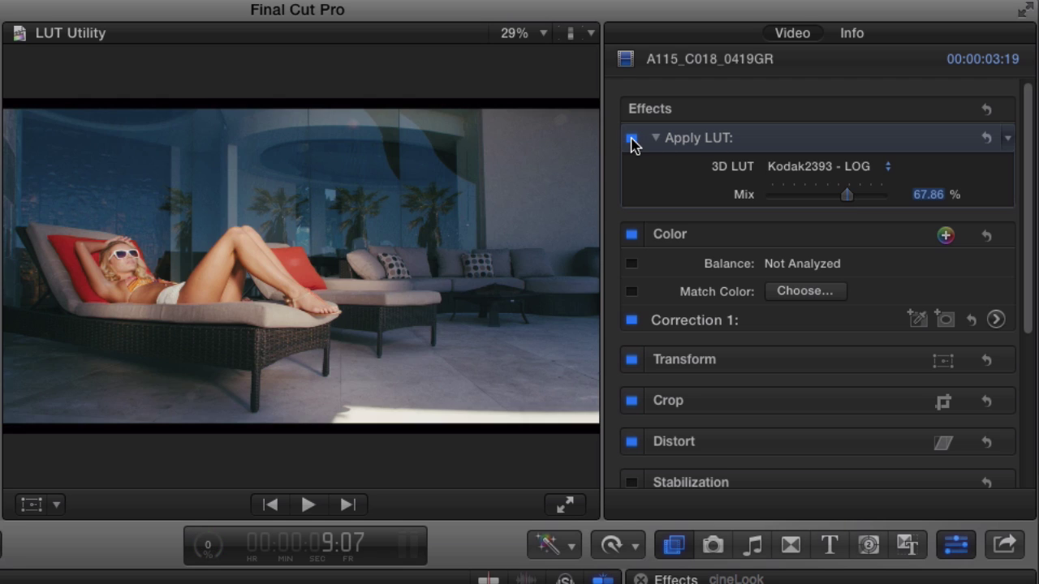
{"action": "key", "text": "space"}
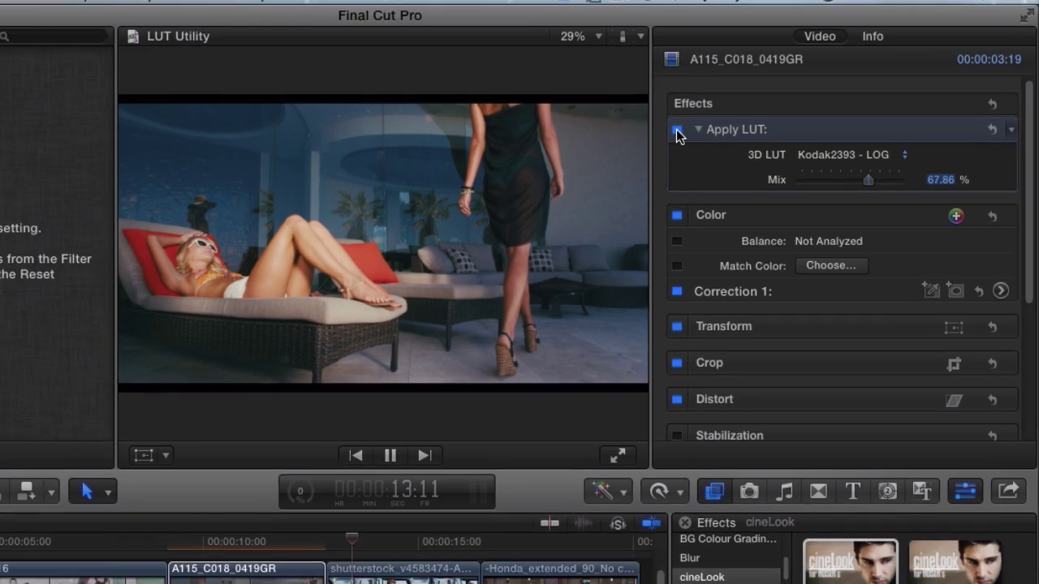
{"action": "key", "text": "space"}
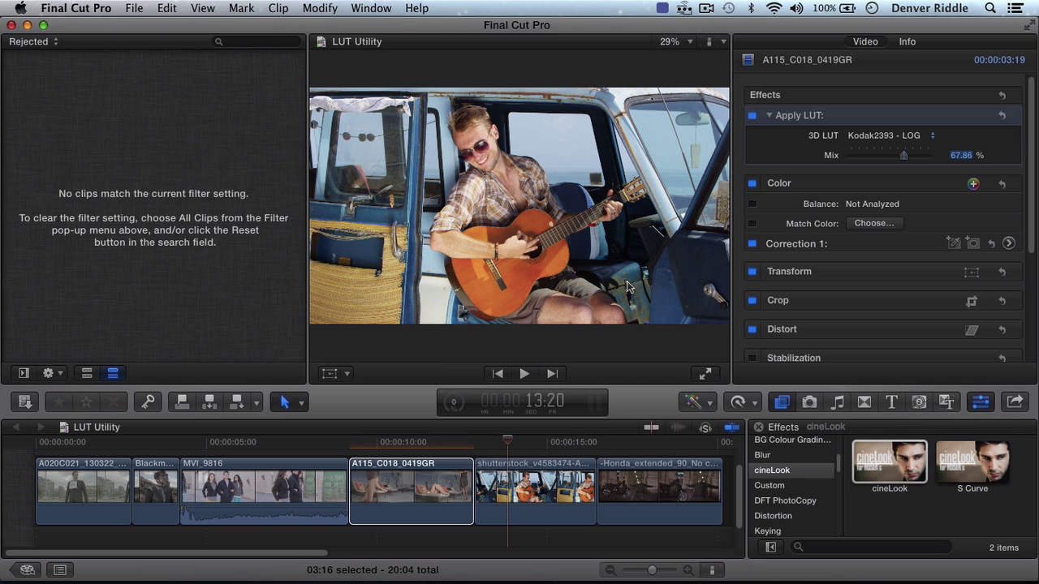
{"action": "left_click", "coordinate": [536, 491]}
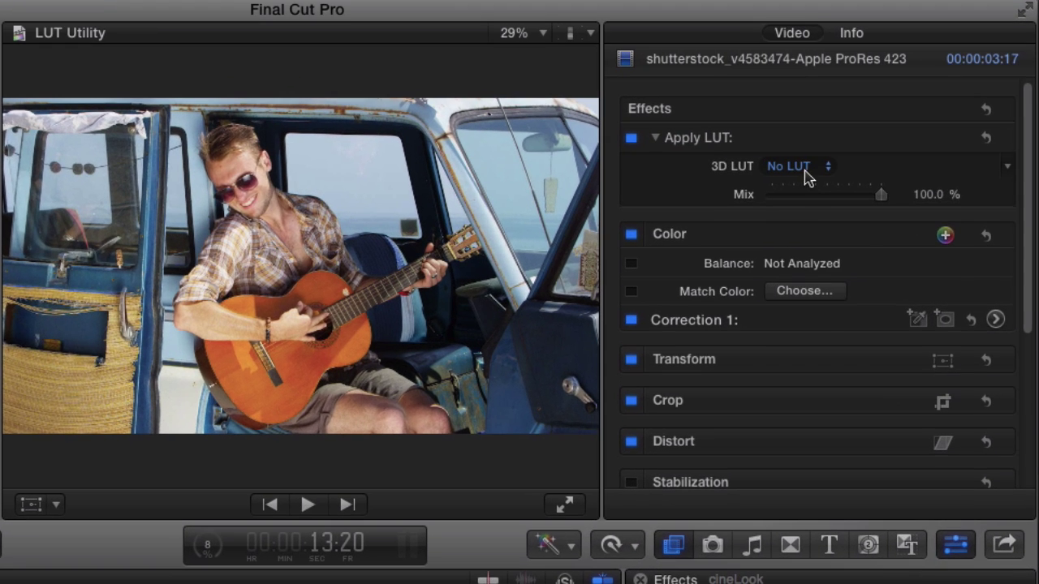
Set the shutterstock guitar clip's 3D LUT to External File
{"action": "left_click", "coordinate": [865, 136]}
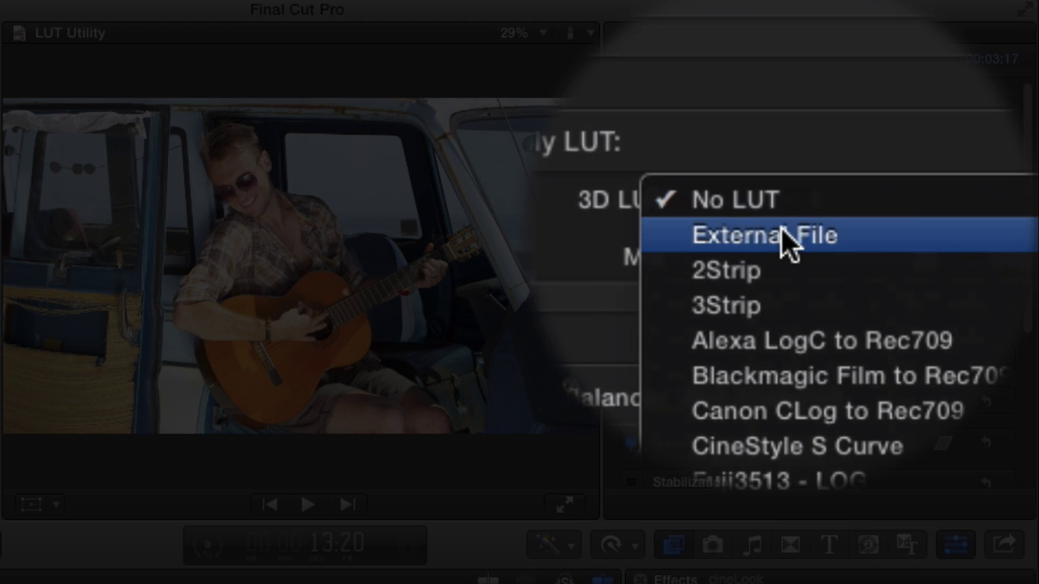
{"action": "left_click", "coordinate": [781, 229]}
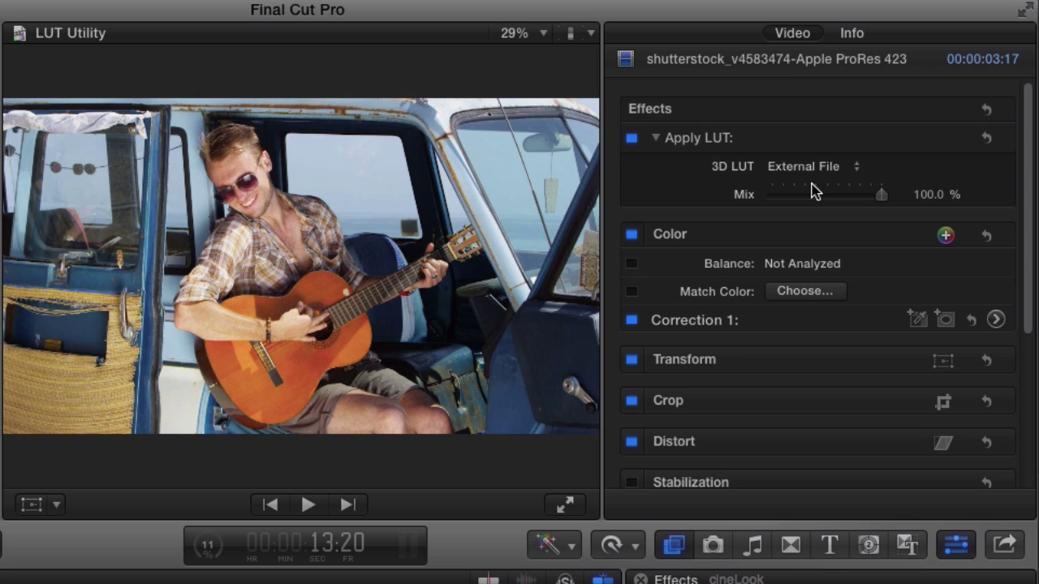
In Motion, set ApplyLUT to External File and load LC3DL_Fuji3510_log2hd_CUSPclip.cube
{"action": "key", "text": "super+Tab"}
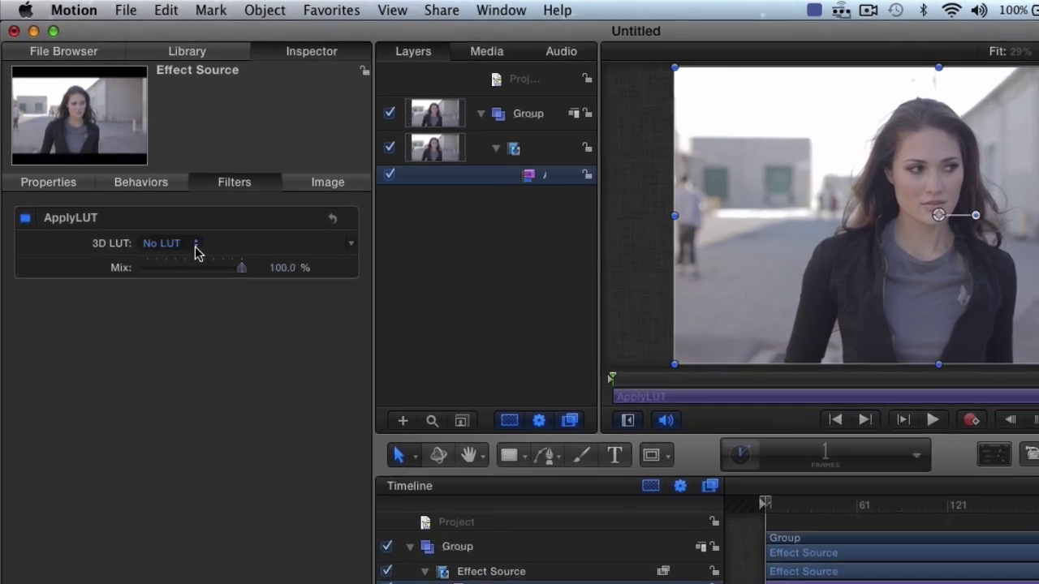
{"action": "left_click", "coordinate": [150, 201]}
{"action": "left_click", "coordinate": [154, 211]}
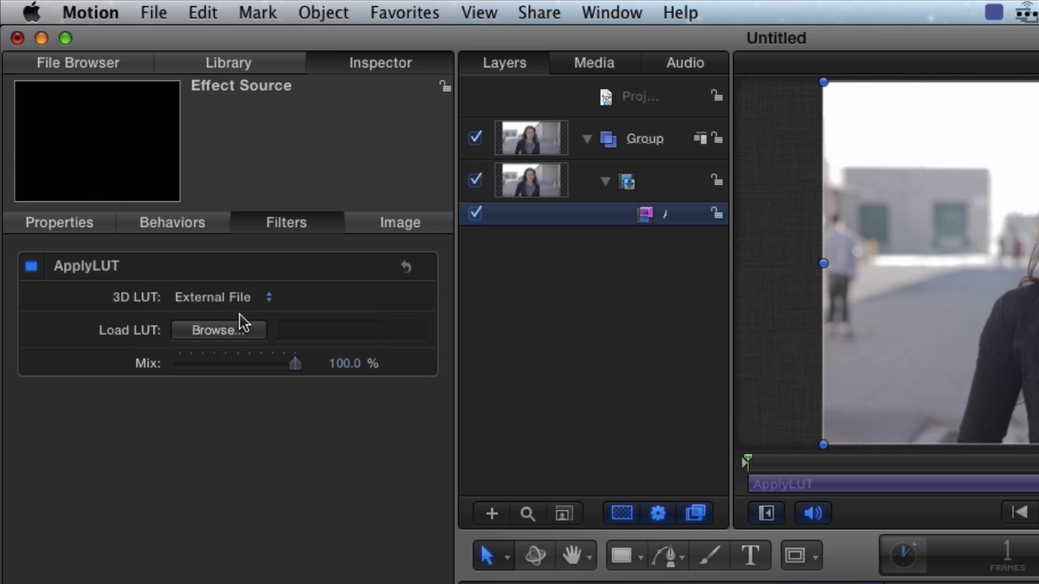
{"action": "left_click", "coordinate": [227, 330]}
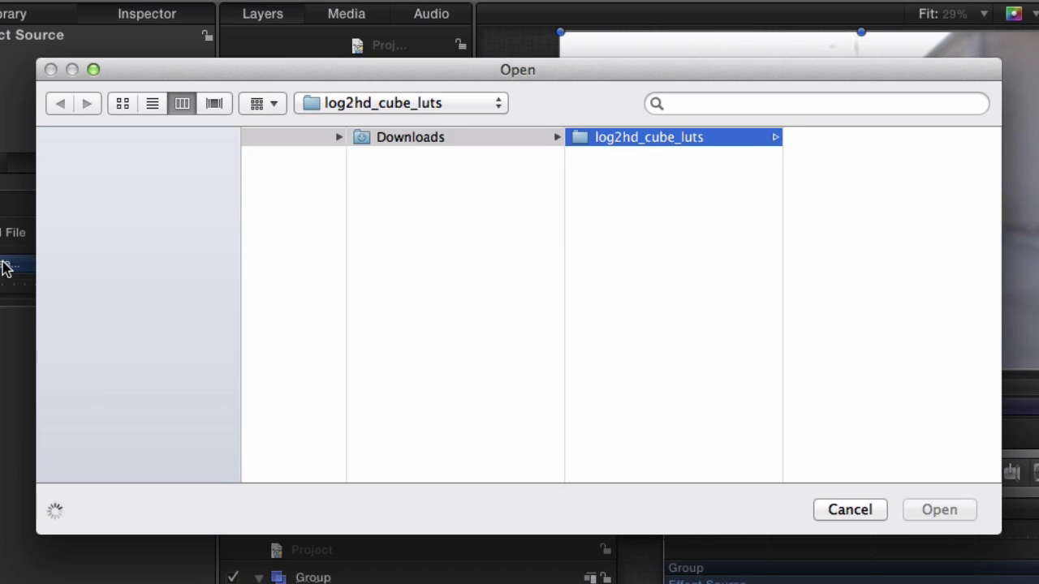
{"action": "left_click", "coordinate": [872, 175]}
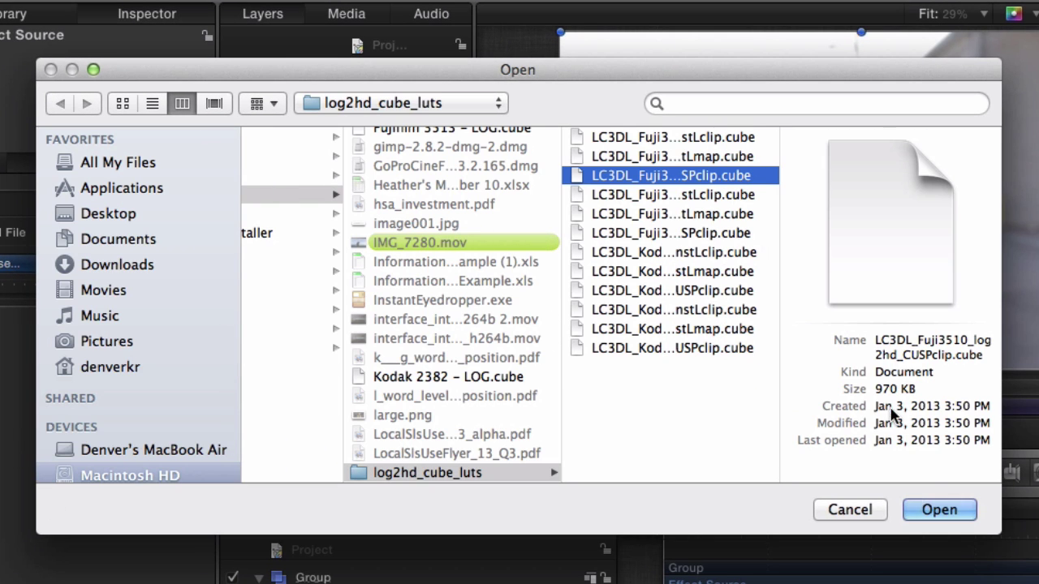
{"action": "left_click", "coordinate": [941, 516]}
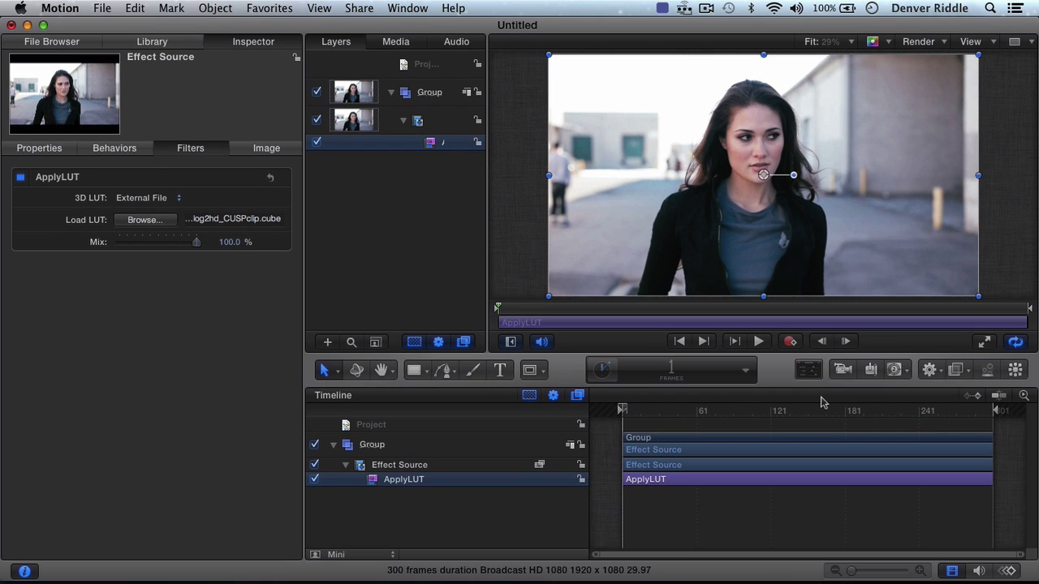
Go to the LUT Utility pane in System Preferences, starting and then cancelling an add-LUT dialog
{"action": "mouse_move", "coordinate": [766, 577]}
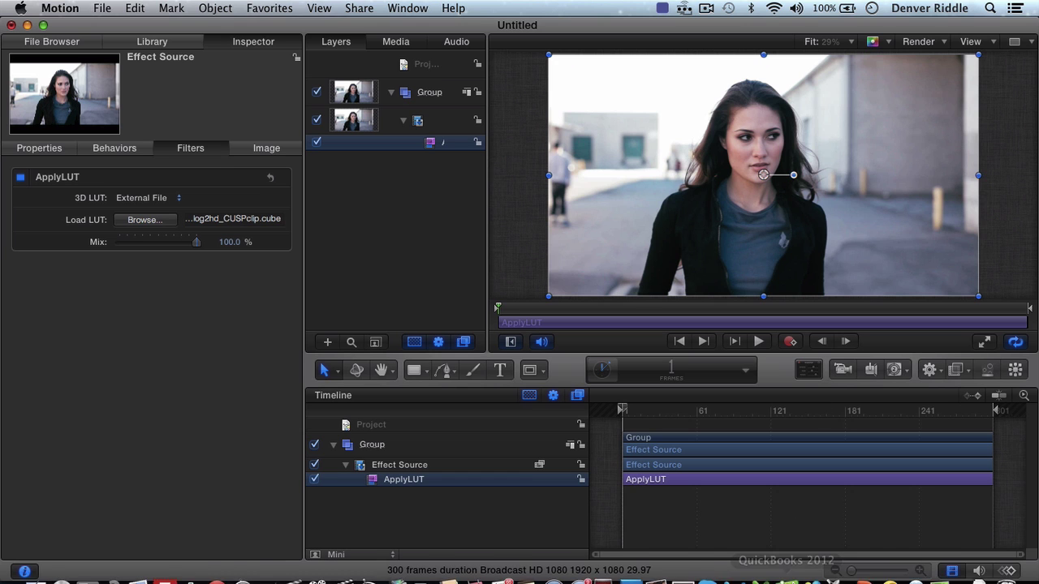
{"action": "left_click", "coordinate": [682, 566]}
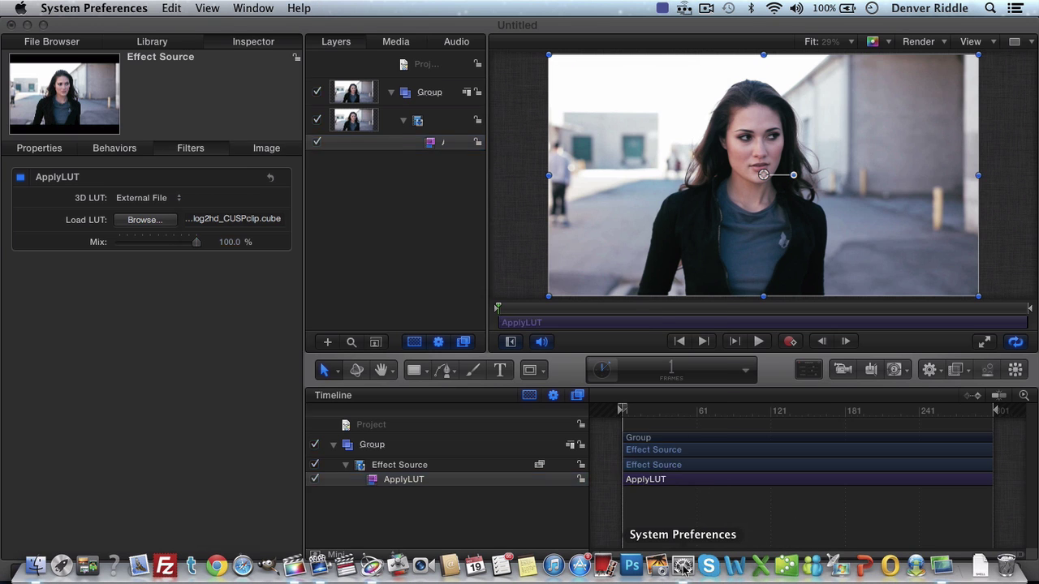
{"action": "left_click", "coordinate": [353, 469]}
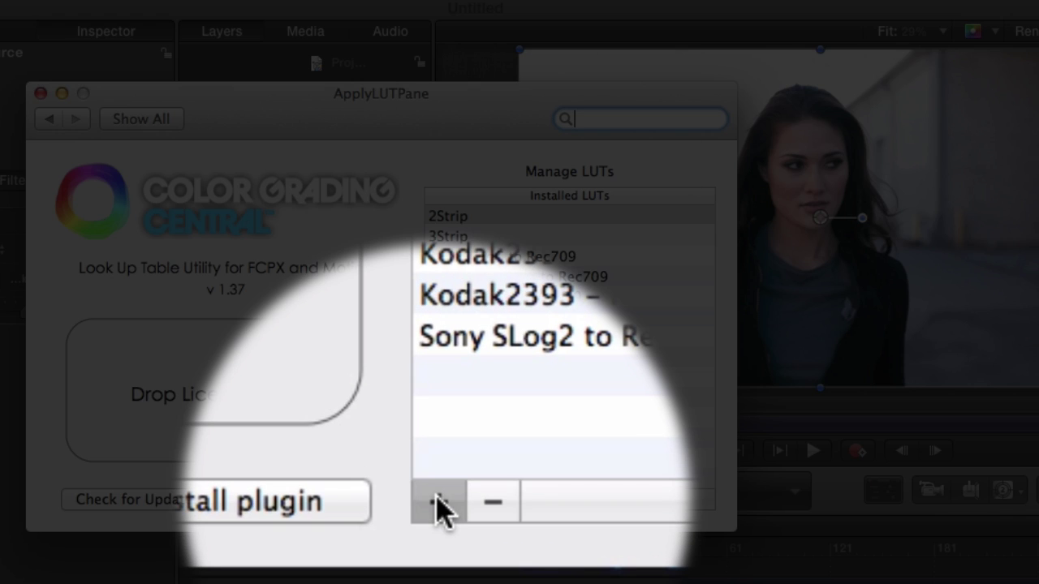
{"action": "left_click", "coordinate": [437, 501]}
{"action": "left_click", "coordinate": [536, 513]}
Drag all 21 cube files from the Desktop's VisionColor – OSIRIS folder into Installed LUTs
{"action": "key", "text": "super+Tab"}
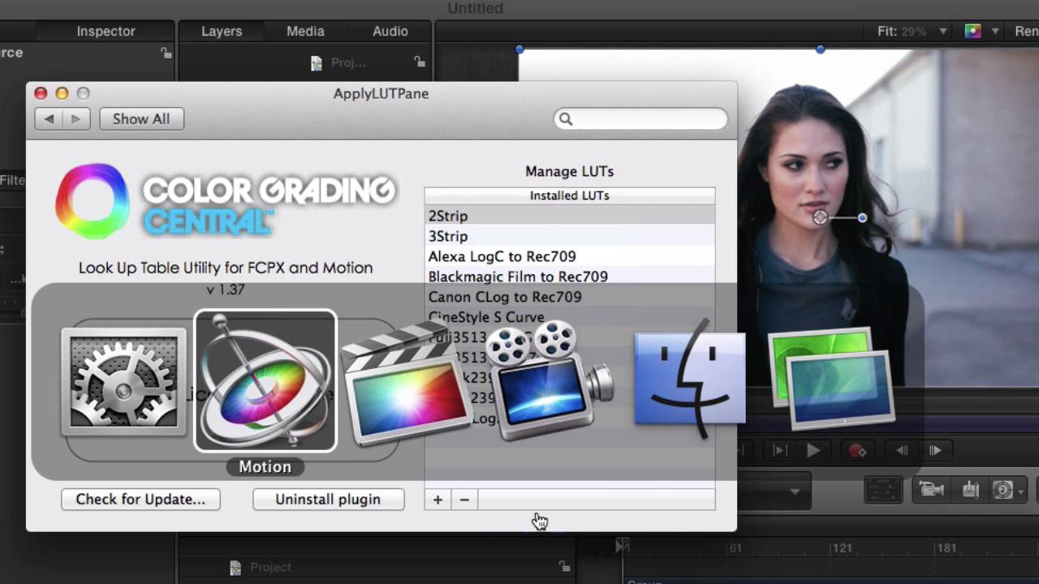
{"action": "key", "text": "super+Tab"}
{"action": "key", "text": "super+Tab"}
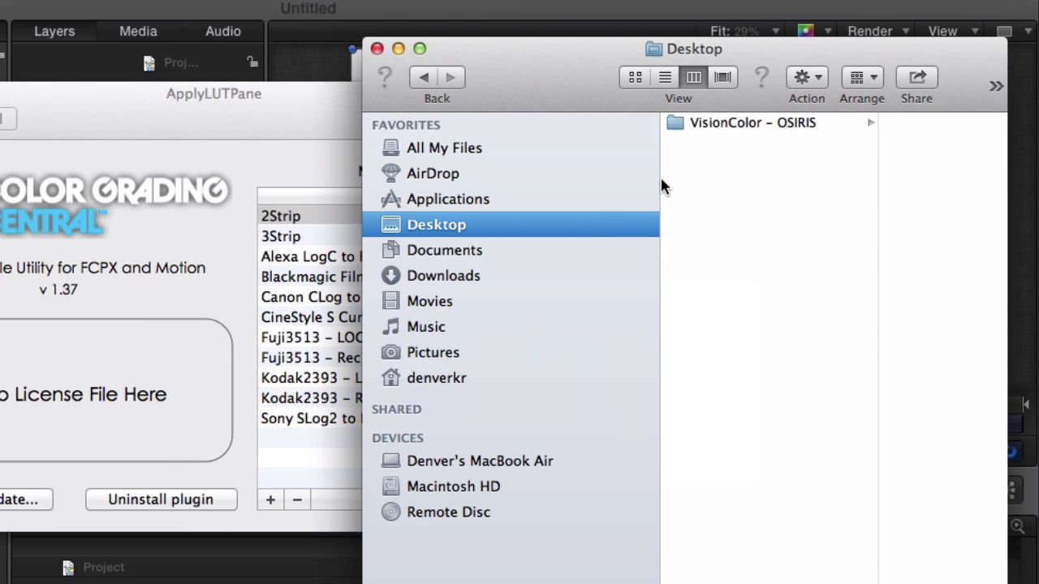
{"action": "left_click", "coordinate": [714, 126]}
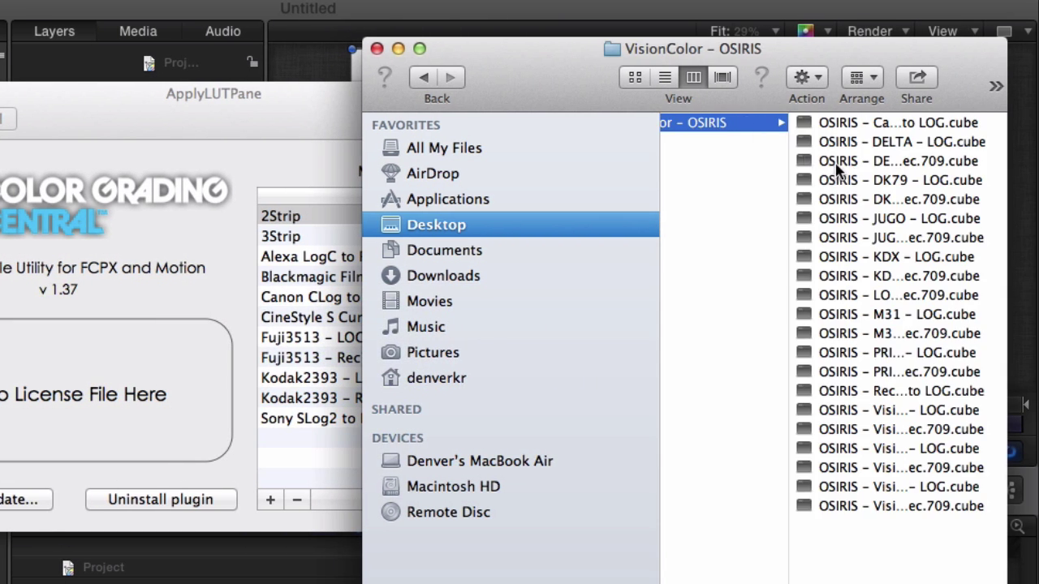
{"action": "left_click", "coordinate": [840, 163]}
{"action": "key", "text": "super+a"}
{"action": "left_click_drag", "start_coordinate": [747, 215], "coordinate": [312, 317]}
{"action": "left_click", "coordinate": [252, 126]}
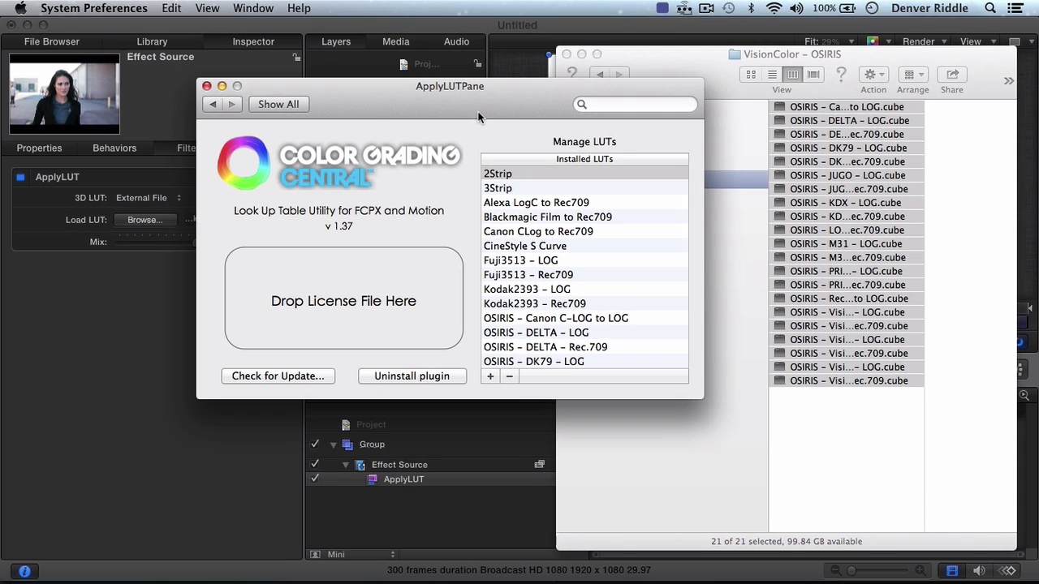
Back in Final Cut Pro, replace the guitarist clip's old Apply LUT effect with a fresh Apply LUT
{"action": "key", "text": "super+Tab"}
{"action": "key", "text": "super+Tab"}
{"action": "key", "text": "super+Tab"}
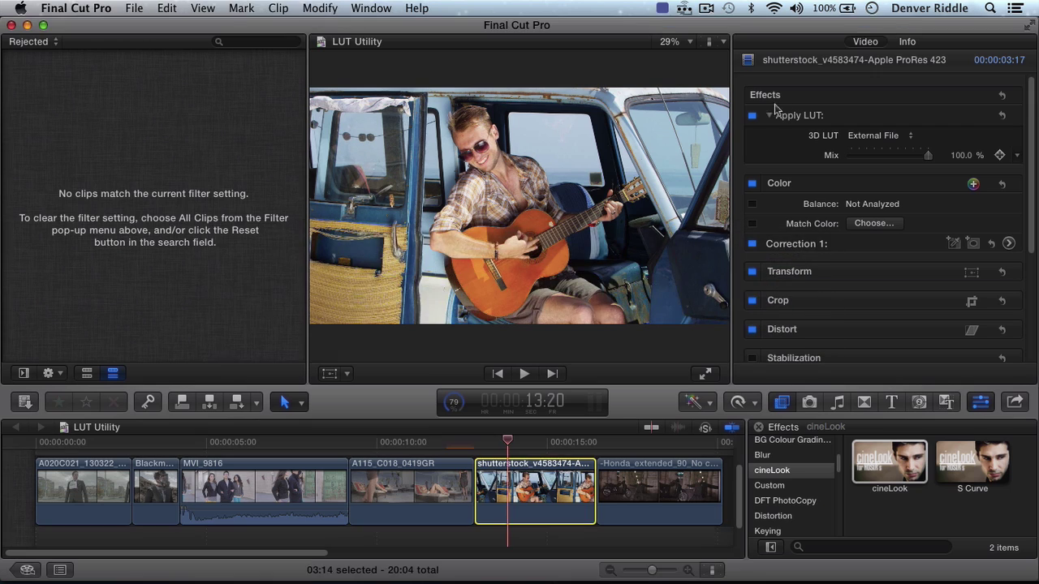
{"action": "left_click", "coordinate": [775, 115]}
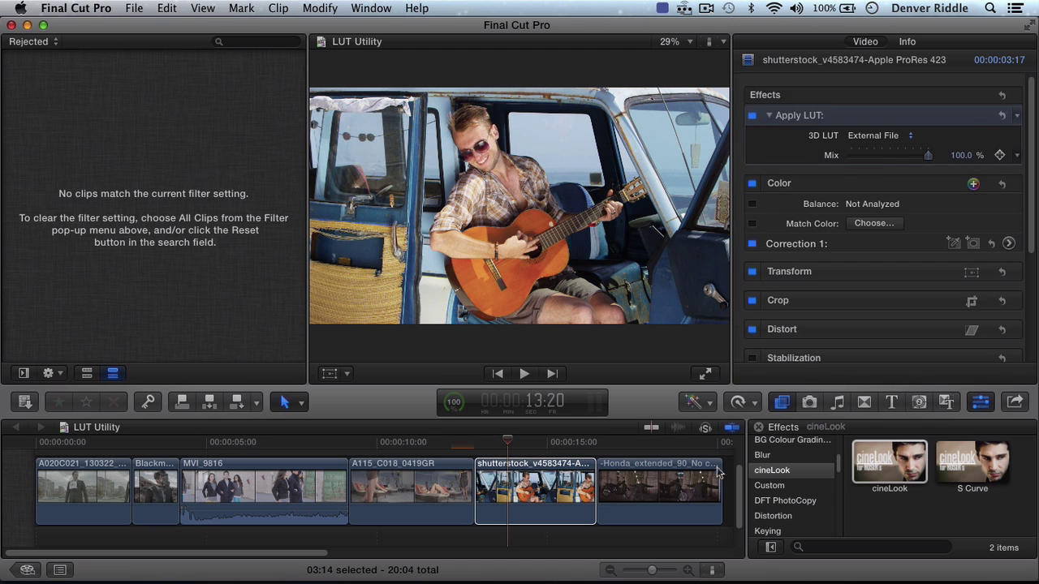
{"action": "key", "text": "Delete"}
{"action": "scroll", "coordinate": [791, 487], "scroll_direction": "down", "scroll_amount": 3}
{"action": "left_click", "coordinate": [774, 492]}
{"action": "left_click_drag", "start_coordinate": [873, 467], "coordinate": [542, 488]}
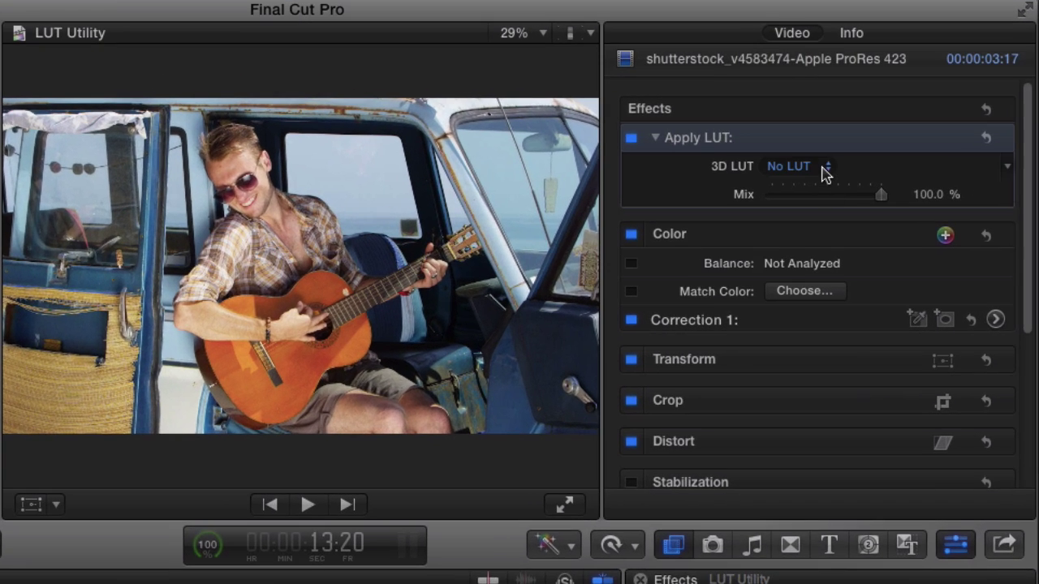
Try OSIRIS - DELTA - Rec.709, settle on OSIRIS - M31 - Rec.709, and toggle the effect to compare
{"action": "left_click", "coordinate": [825, 171]}
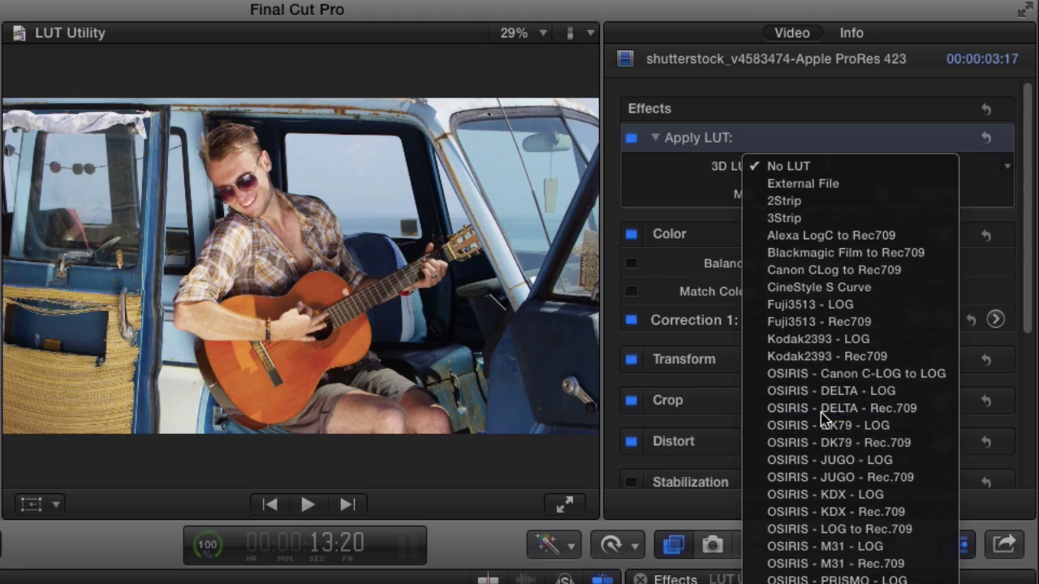
{"action": "left_click", "coordinate": [821, 411]}
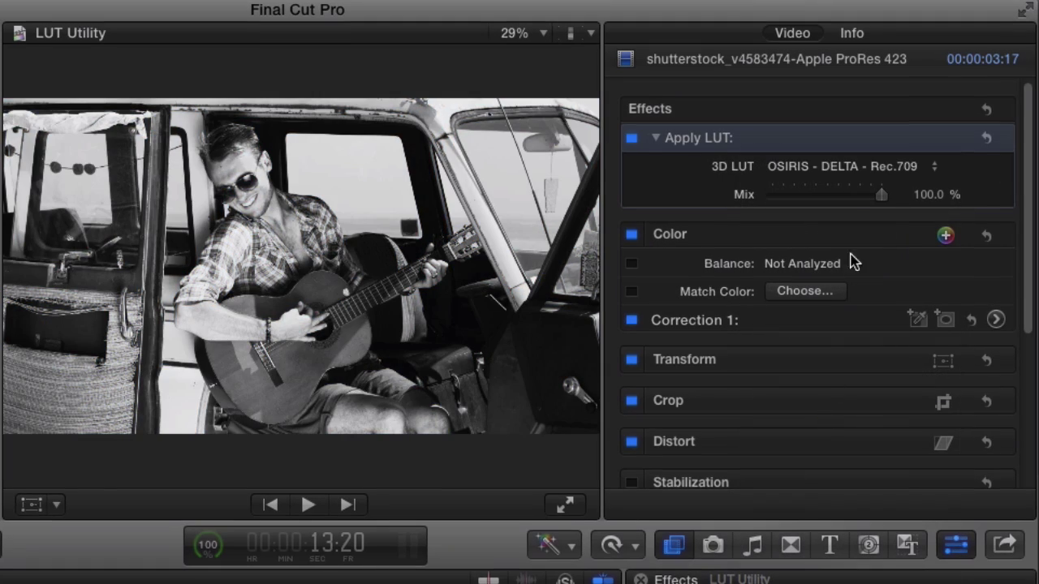
{"action": "left_click", "coordinate": [851, 168]}
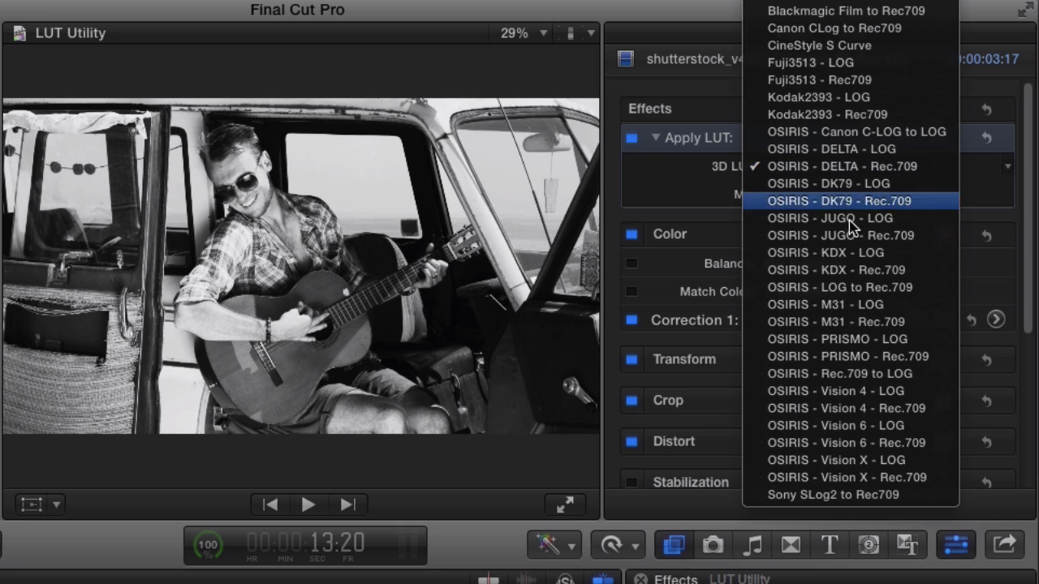
{"action": "left_click", "coordinate": [853, 322]}
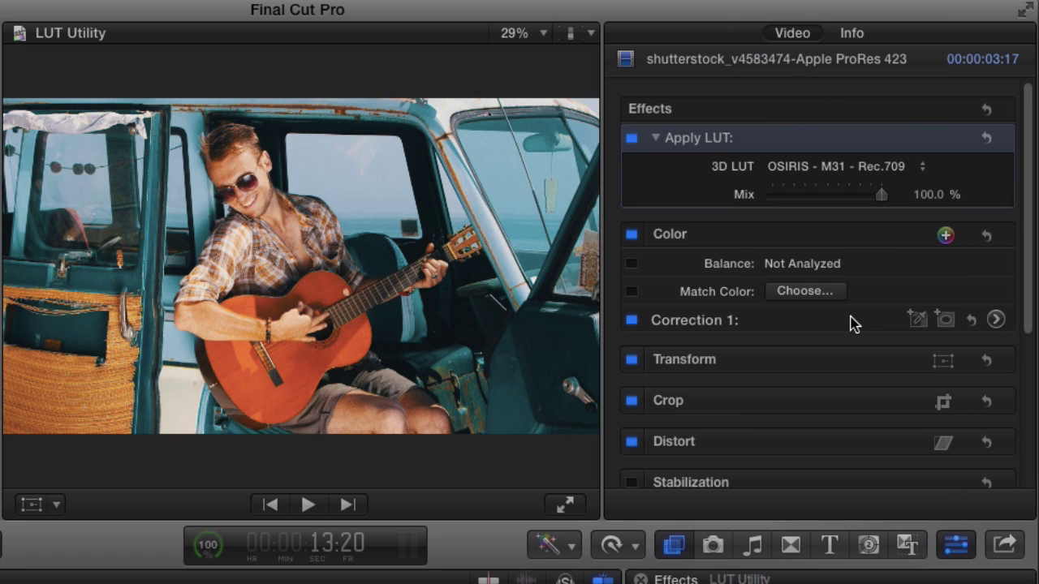
{"action": "left_click", "coordinate": [632, 138]}
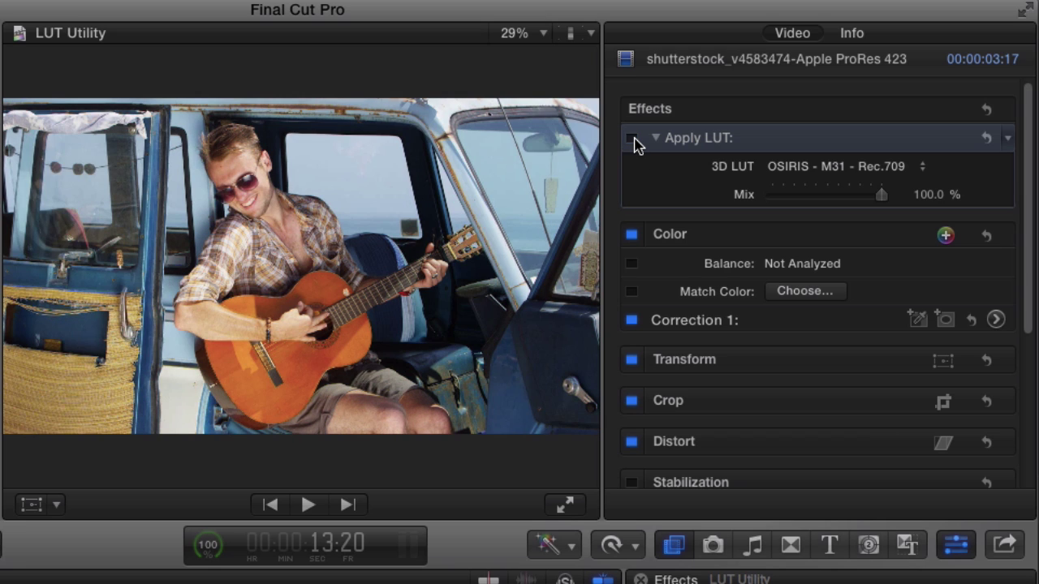
{"action": "left_click", "coordinate": [631, 138]}
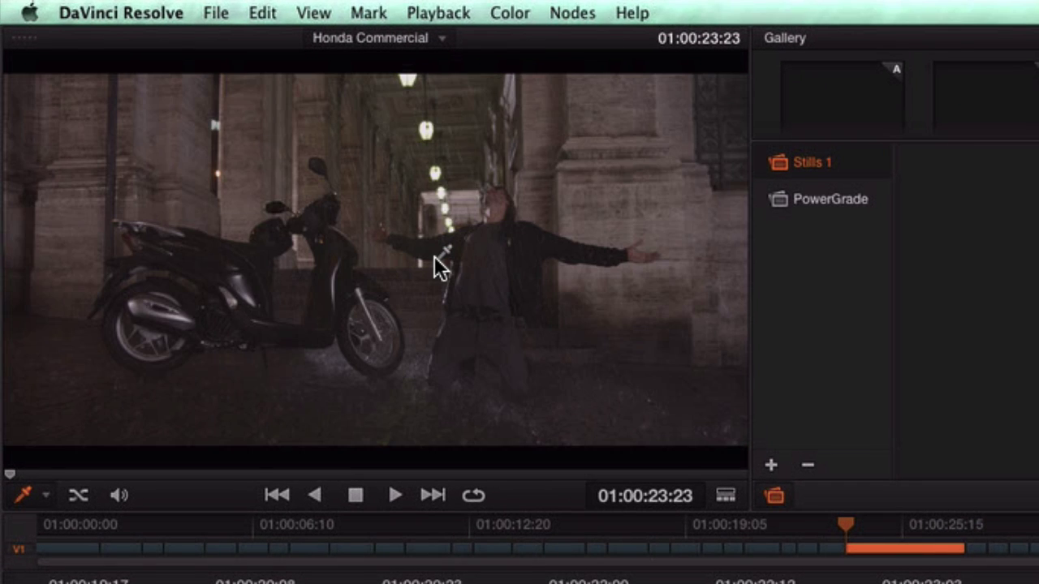
Turn the Honda clip's grade back on and select that clip in the timeline
{"action": "key", "text": "shift+d"}
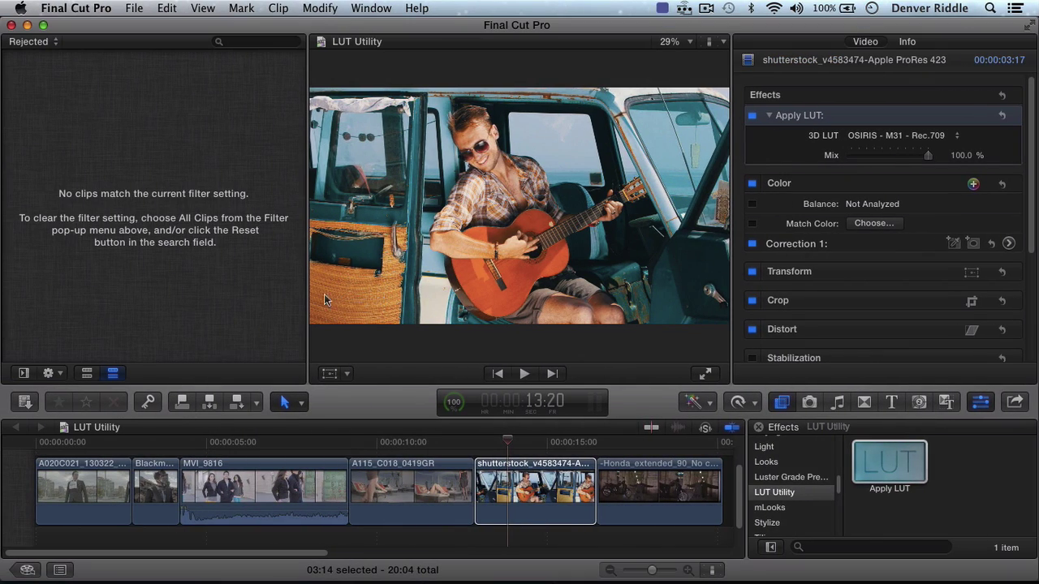
{"action": "left_click", "coordinate": [490, 443]}
{"action": "left_click", "coordinate": [617, 484]}
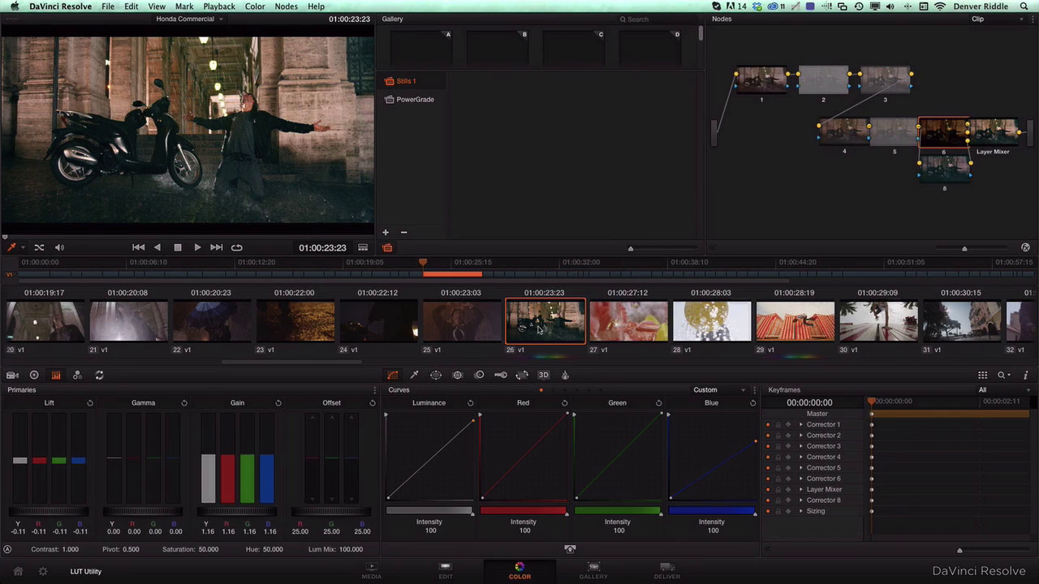
Generate a 3D LUT from clip 26 named davinci_honda_spot in the custom LUTs folder
{"action": "right_click", "coordinate": [542, 331]}
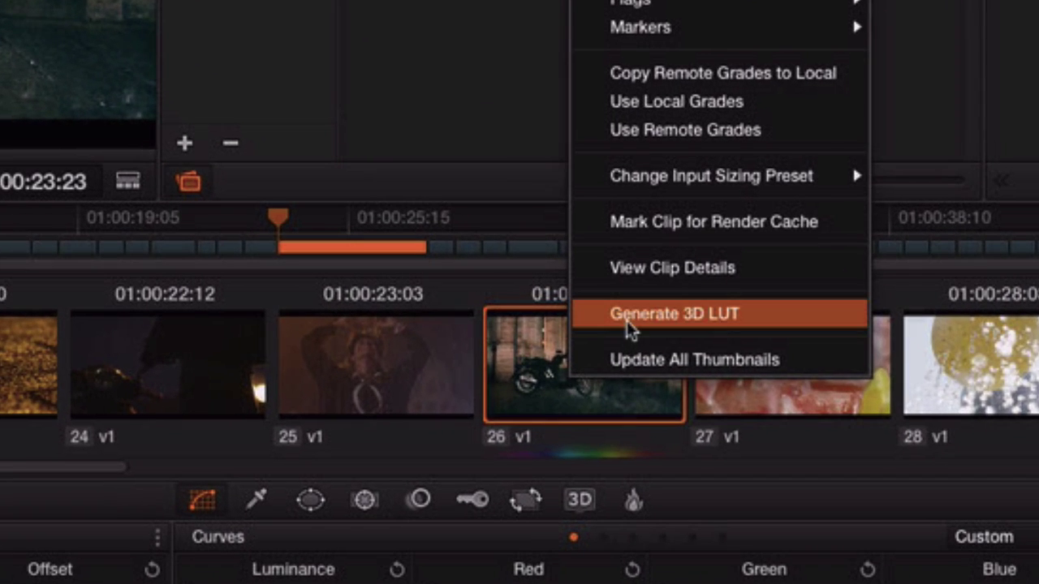
{"action": "left_click", "coordinate": [574, 308]}
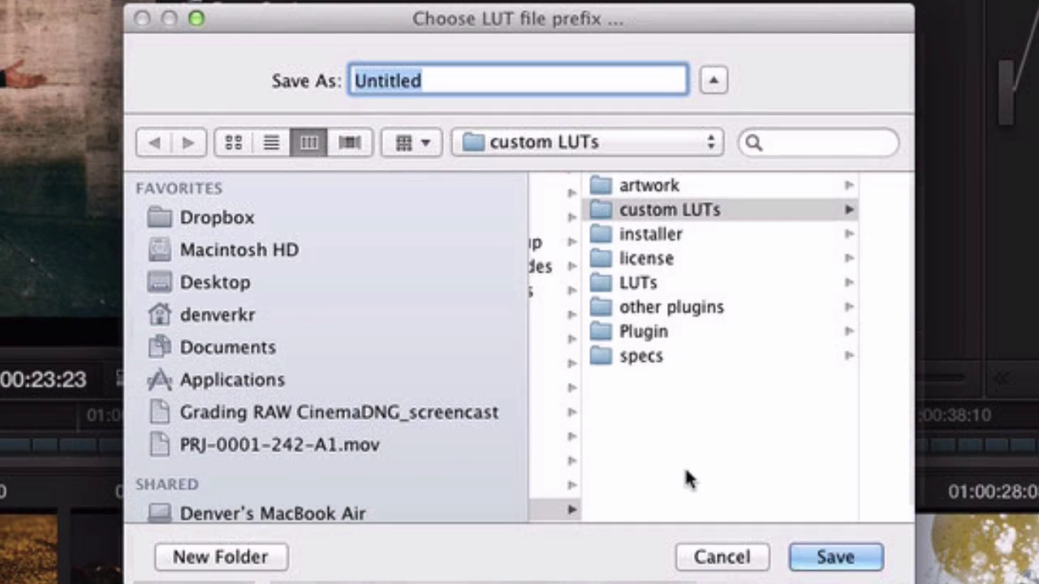
{"action": "type", "text": "davinci_honda_spot"}
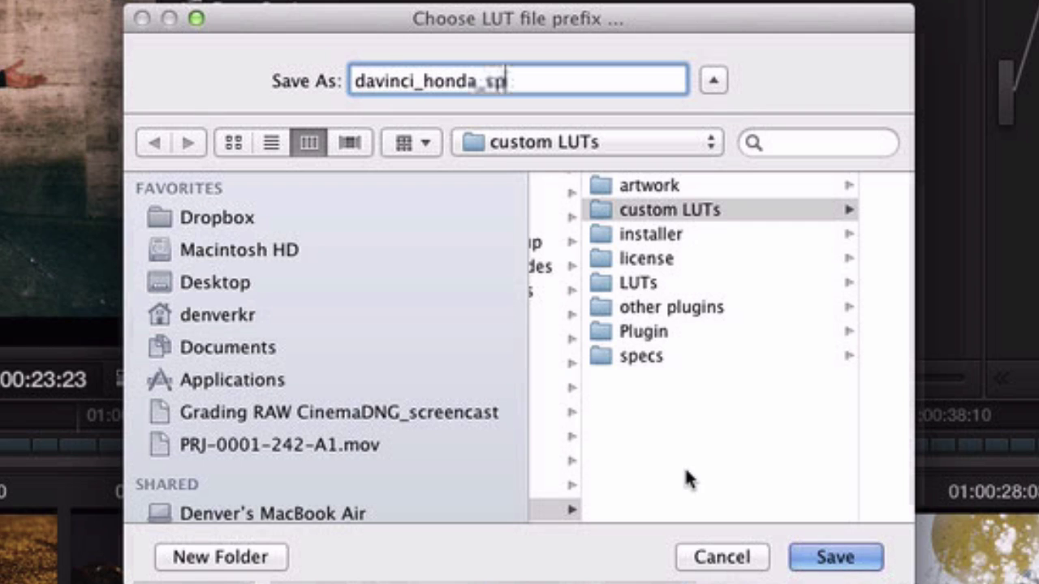
{"action": "left_click", "coordinate": [840, 559]}
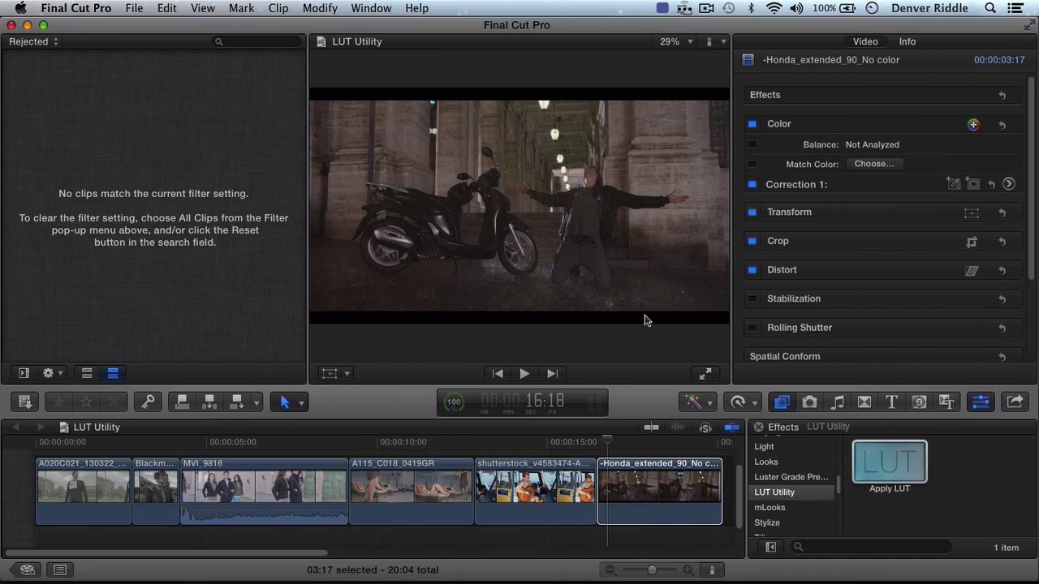
Add davinci_honda_spot_26.cube to LUT Utility's Installed LUTs, then put Apply LUT on Honda_extended_90
{"action": "key", "text": "super+Tab"}
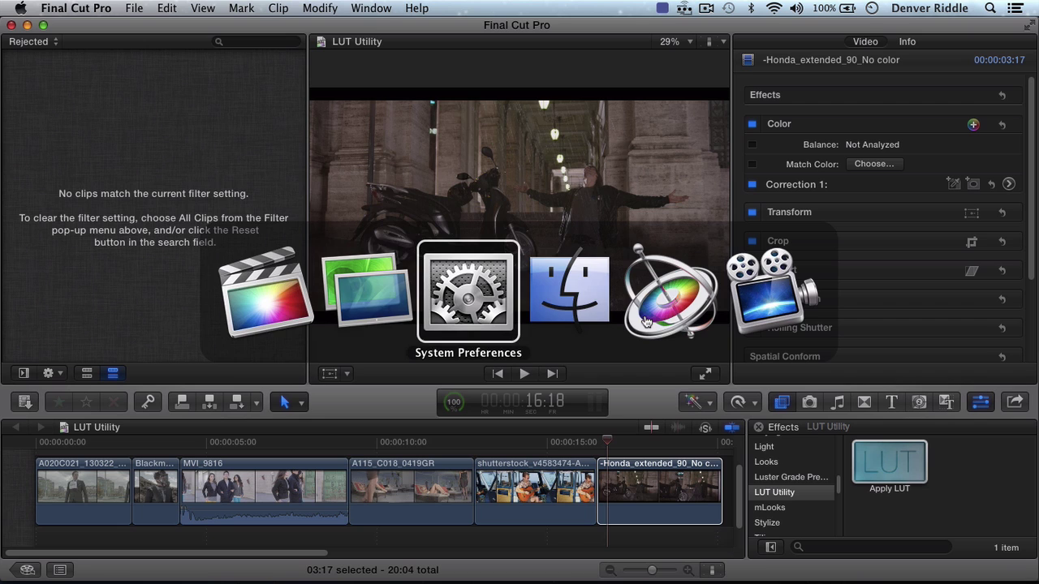
{"action": "key", "text": "super+Tab"}
{"action": "key", "text": "super+Tab"}
{"action": "scroll", "coordinate": [858, 457], "scroll_direction": "left", "scroll_amount": 4}
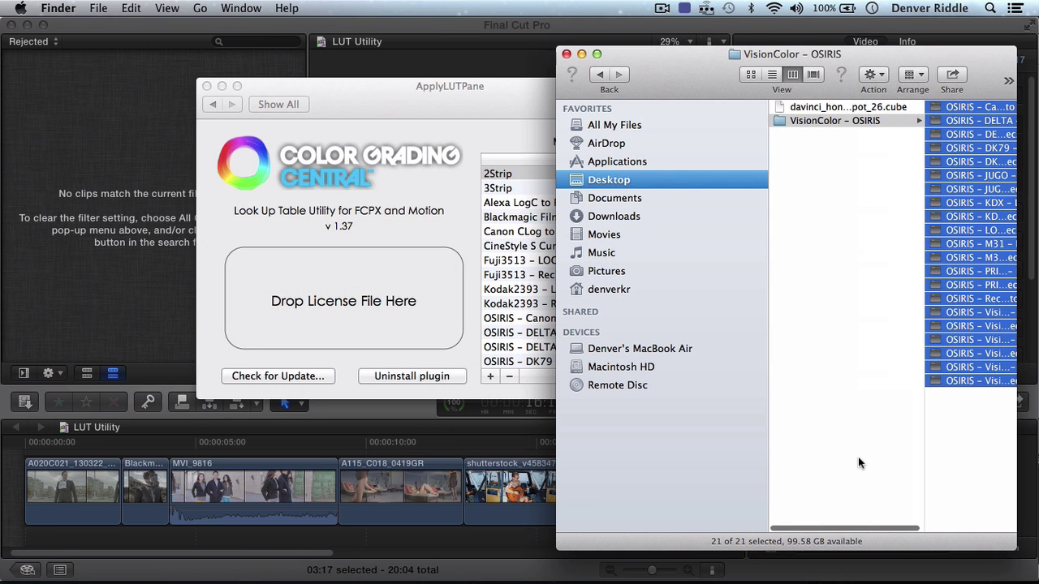
{"action": "left_click_drag", "start_coordinate": [822, 110], "coordinate": [540, 215]}
{"action": "key", "text": "super+Tab"}
{"action": "key", "text": "super+Tab"}
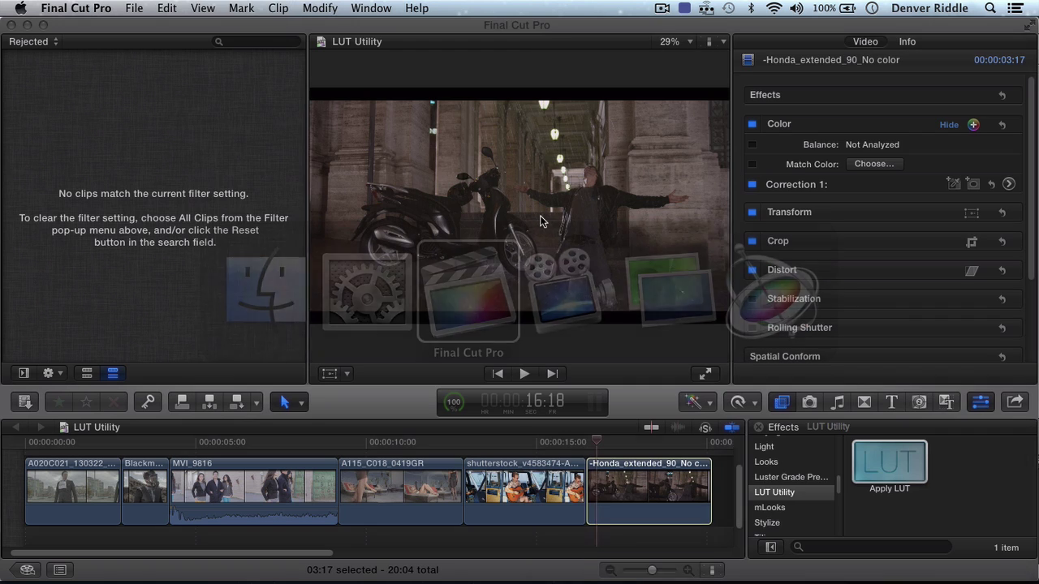
{"action": "left_click_drag", "start_coordinate": [886, 459], "coordinate": [670, 469]}
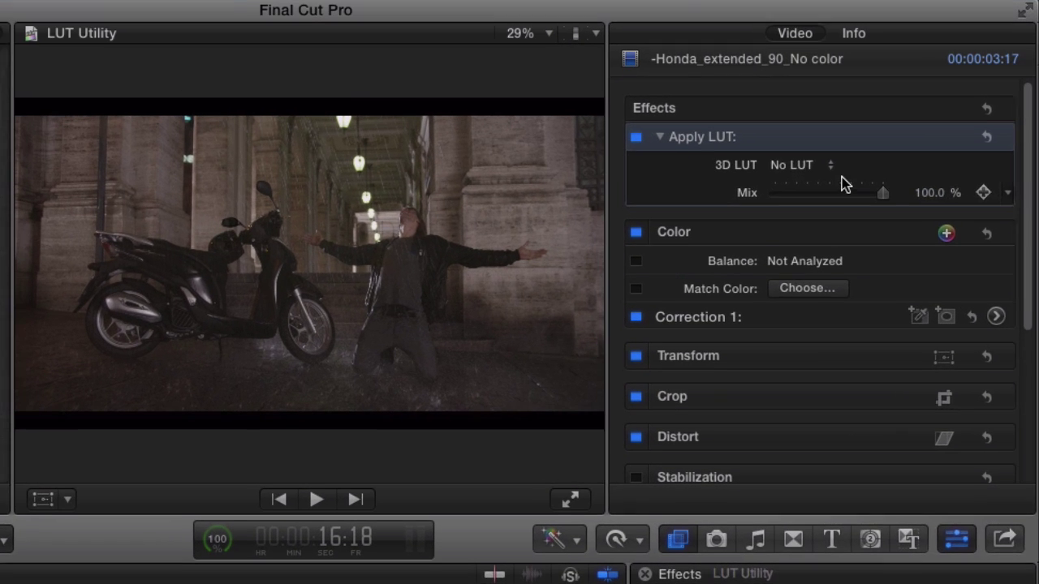
Set Honda_extended_90's Apply LUT to davinci_honda_spot_26 and toggle it off and on to compare
{"action": "left_click", "coordinate": [890, 135]}
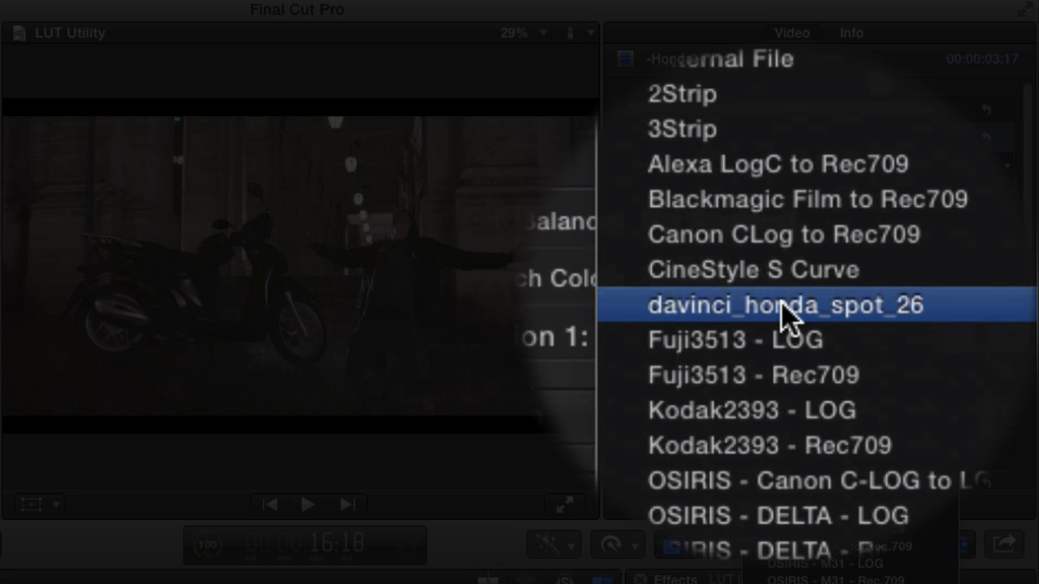
{"action": "left_click", "coordinate": [834, 305]}
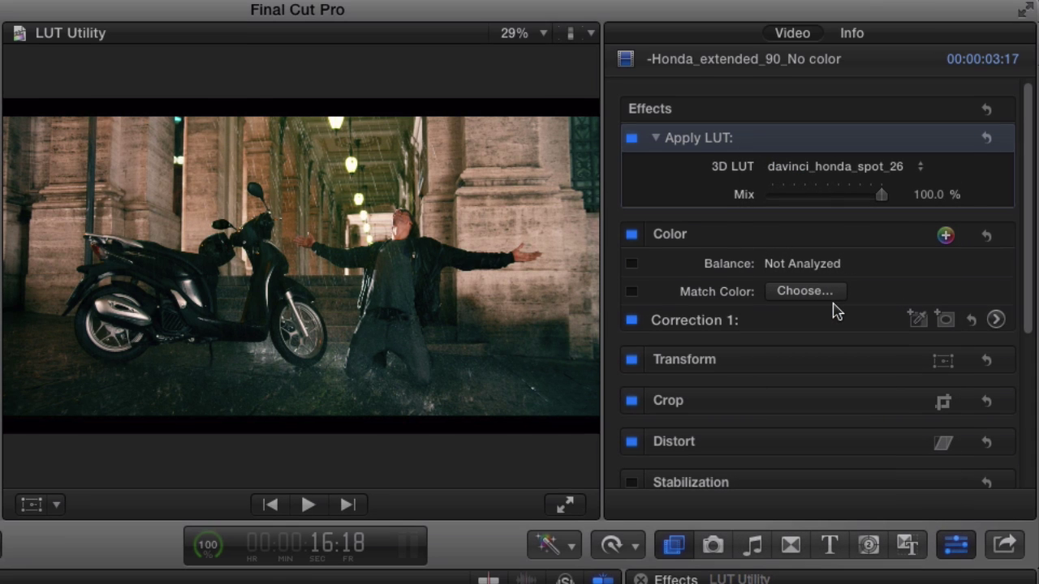
{"action": "left_click", "coordinate": [632, 139]}
{"action": "left_click", "coordinate": [631, 139]}
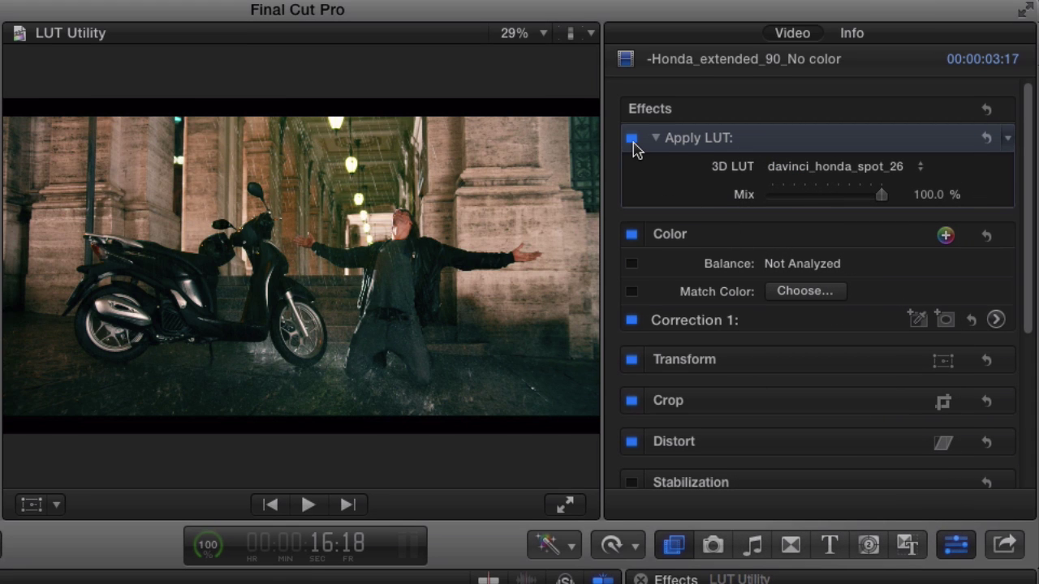